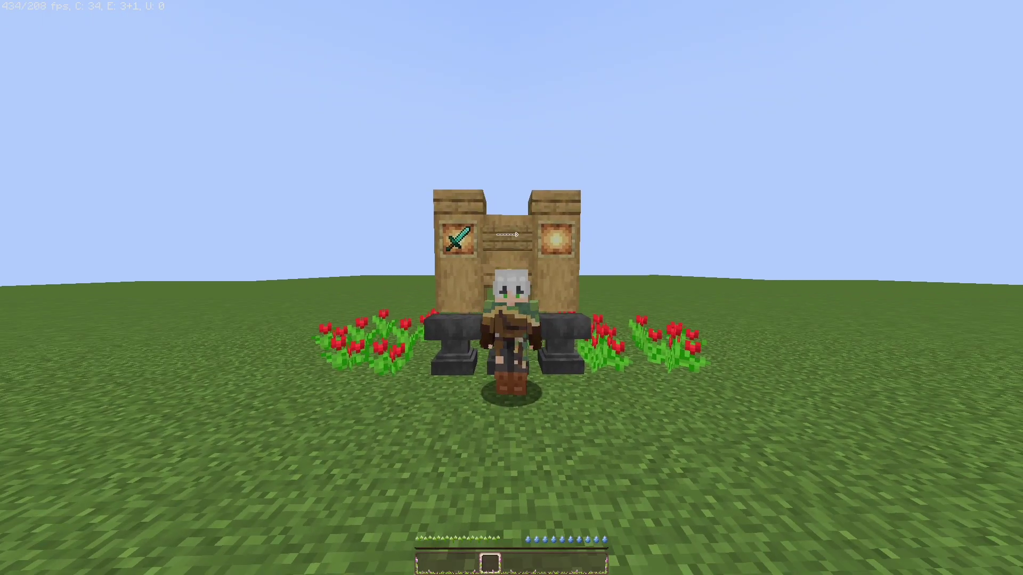
- From Minecraft's pause menu, go through Options to the Resource Packs screen
key("Escape")
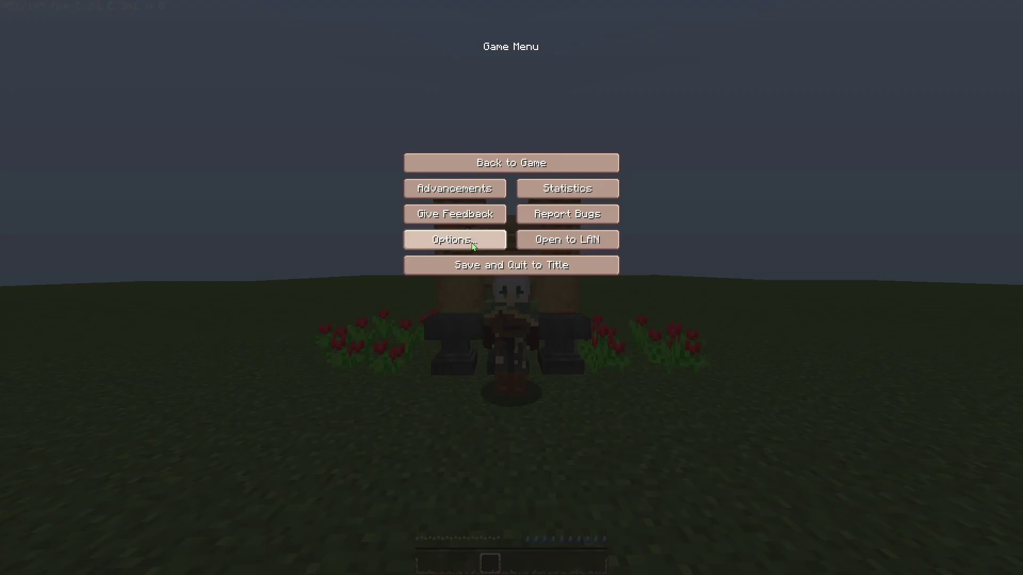
left_click(471, 244)
left_click(462, 234)
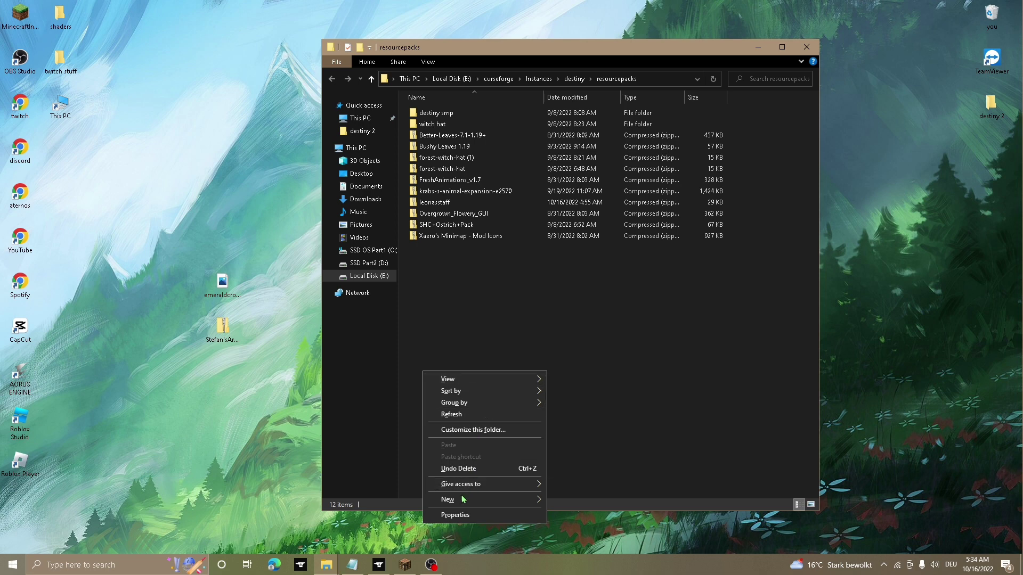
- Create a new folder named 'resorce testing' in resourcepacks
mouse_move(448, 500)
left_click(569, 502)
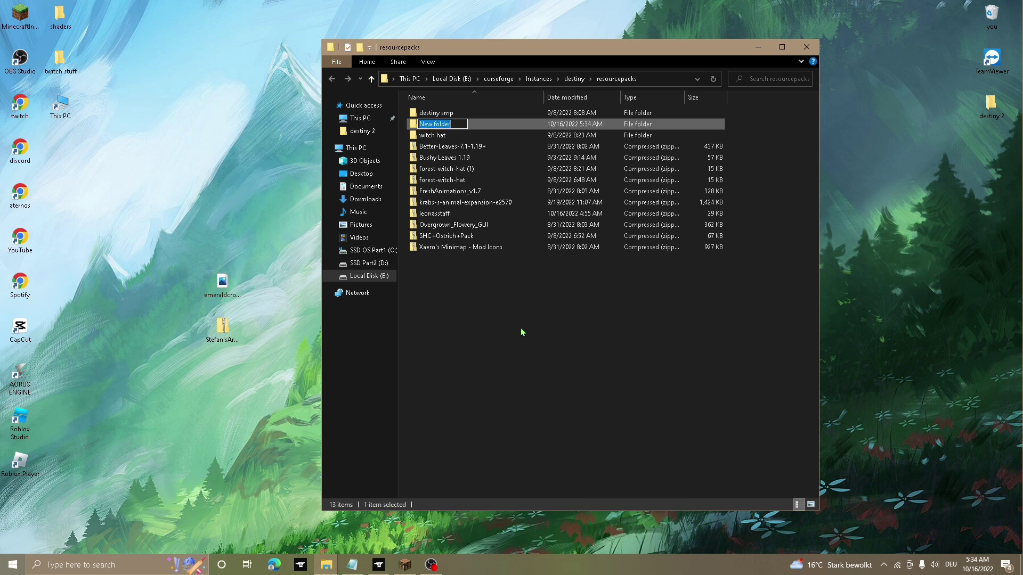
key("BackSpace")
type("re")
type("sourc")
type("e tes")
type("ting")
key("Return")
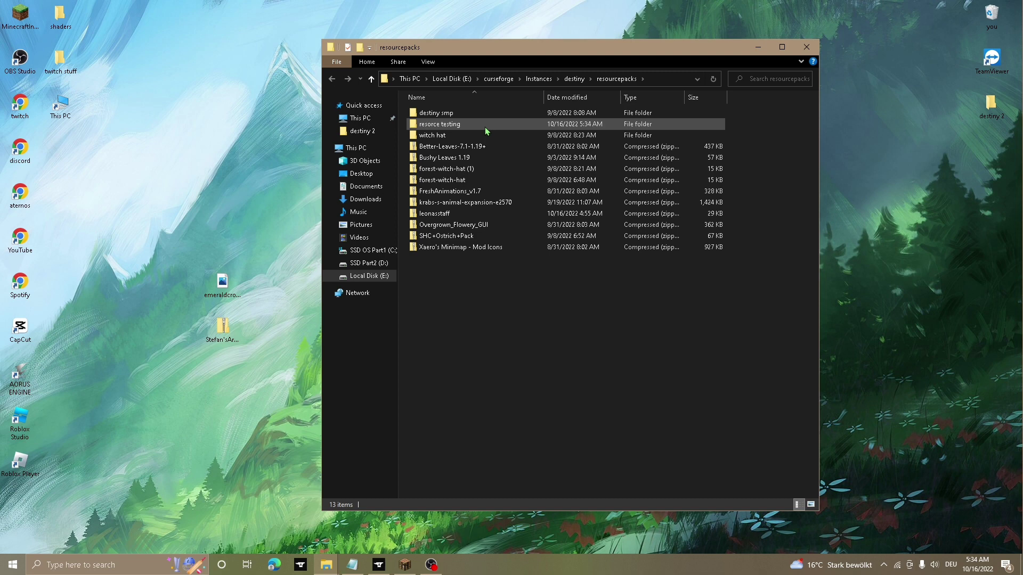
- Inside 'resorce testing', create an empty 'assets' folder
double_click(486, 125)
mouse_move(363, 200)
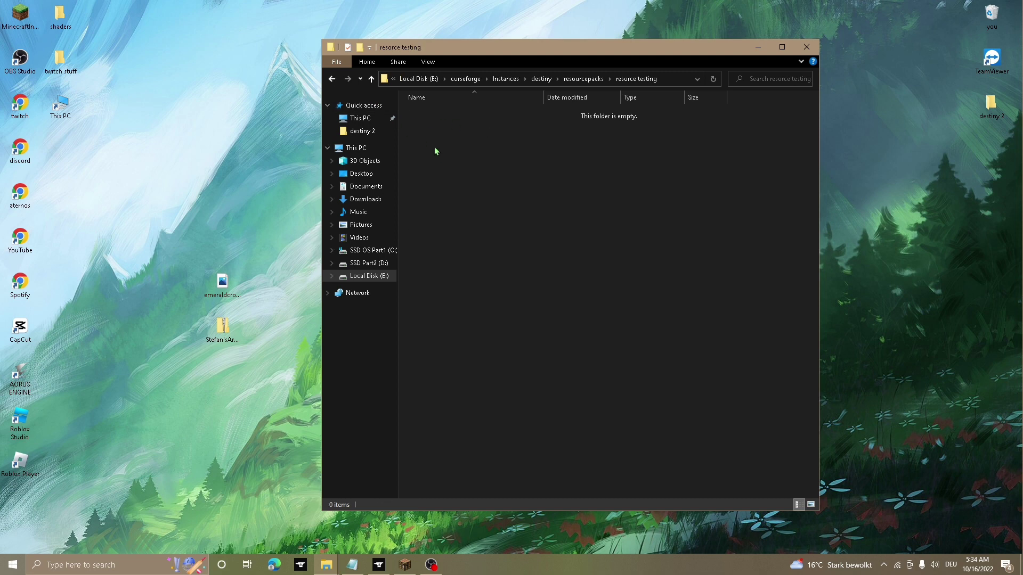
right_click(336, 150)
mouse_move(360, 159)
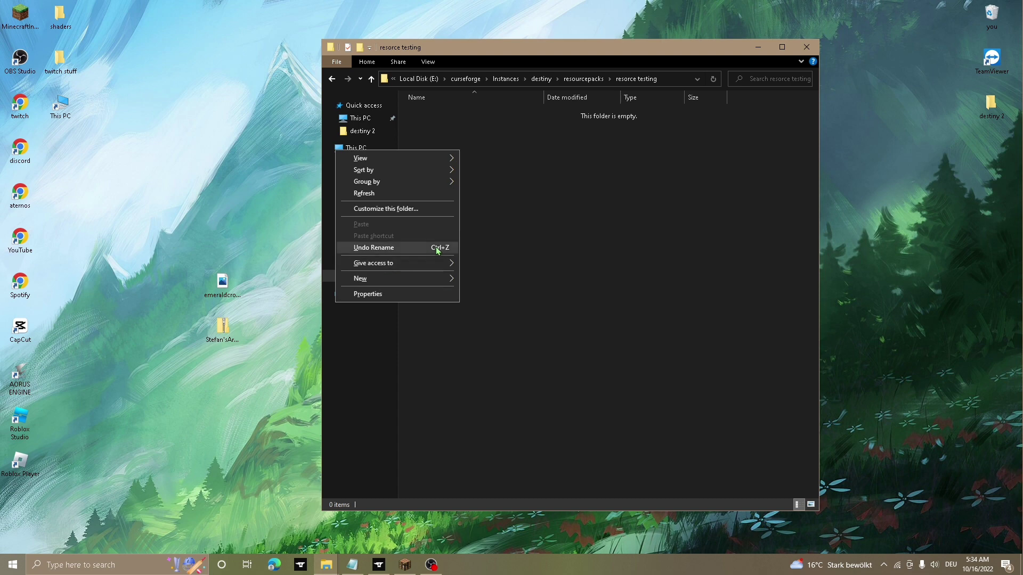
mouse_move(360, 278)
left_click(484, 281)
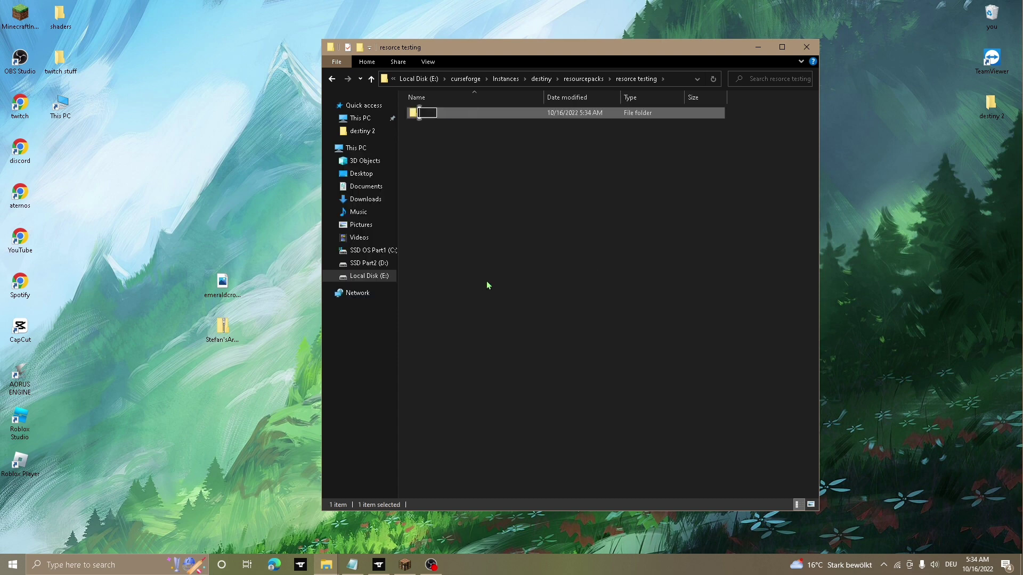
type("asse")
type("ts")
left_click(486, 282)
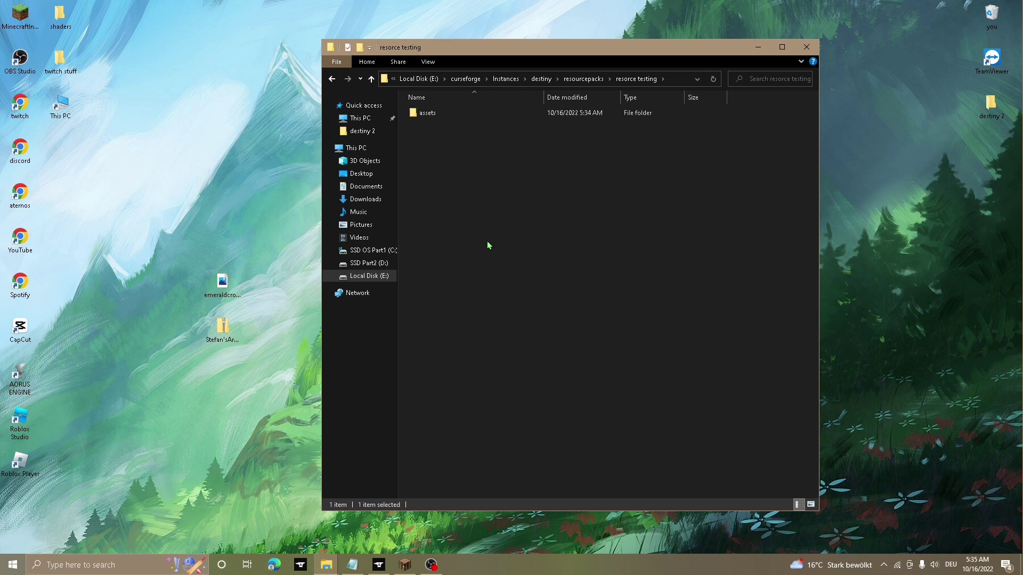
- Create a 'minecraft' folder inside assets and an 'optifine' folder inside it
double_click(464, 117)
right_click(464, 129)
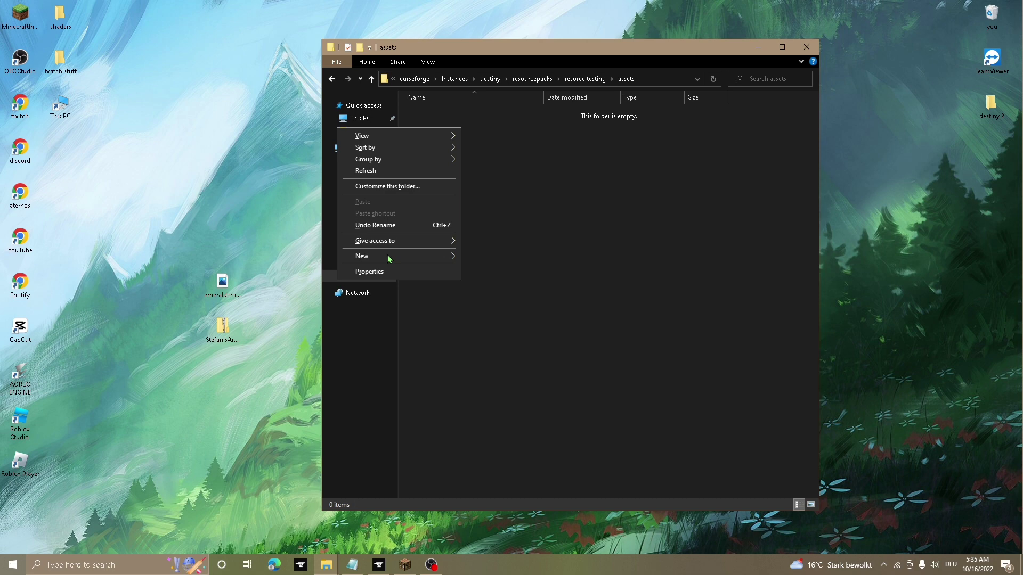
mouse_move(361, 255)
left_click(485, 255)
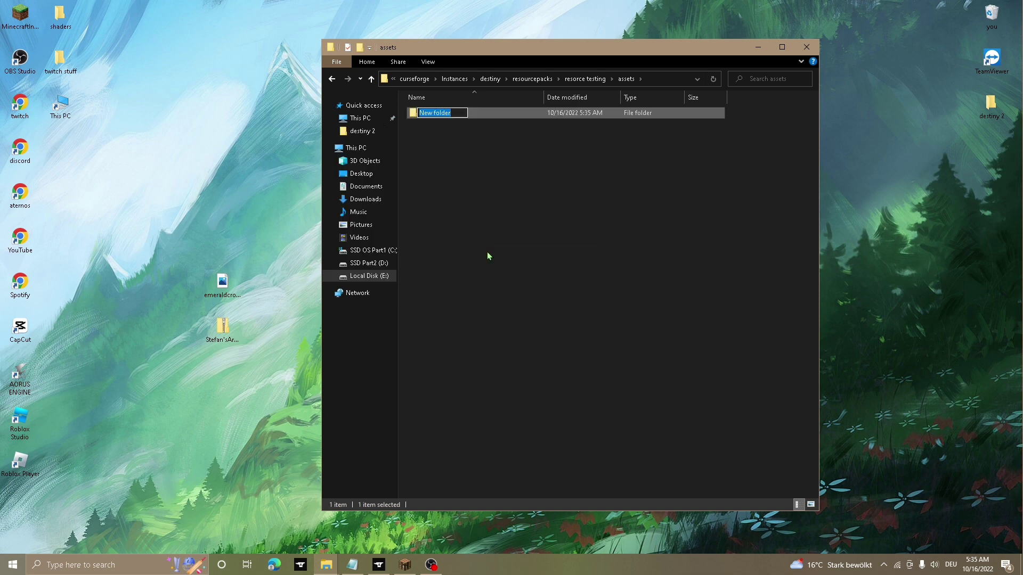
type("minecr")
type("aft")
left_click(491, 257)
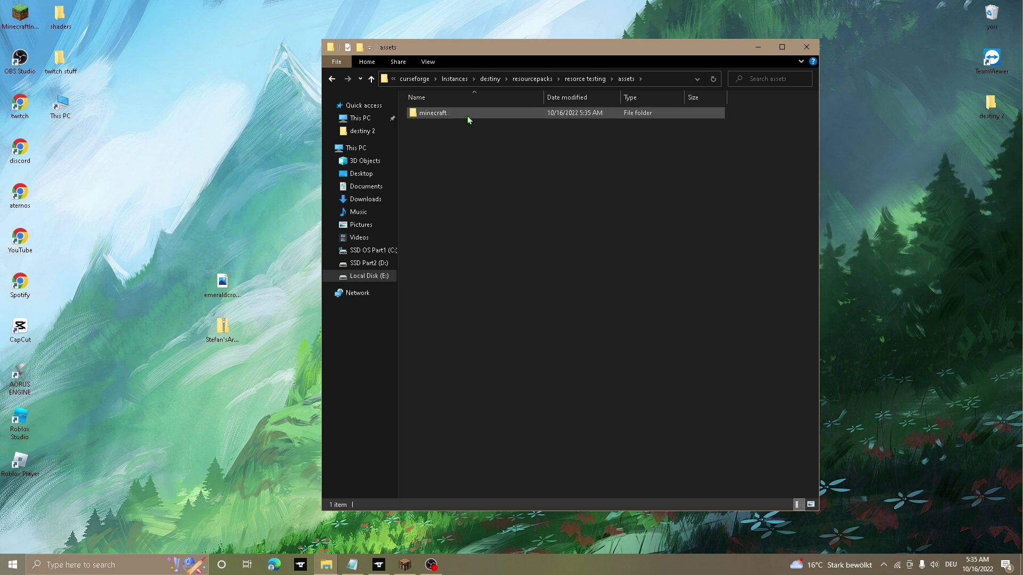
double_click(467, 114)
right_click(446, 132)
mouse_move(384, 261)
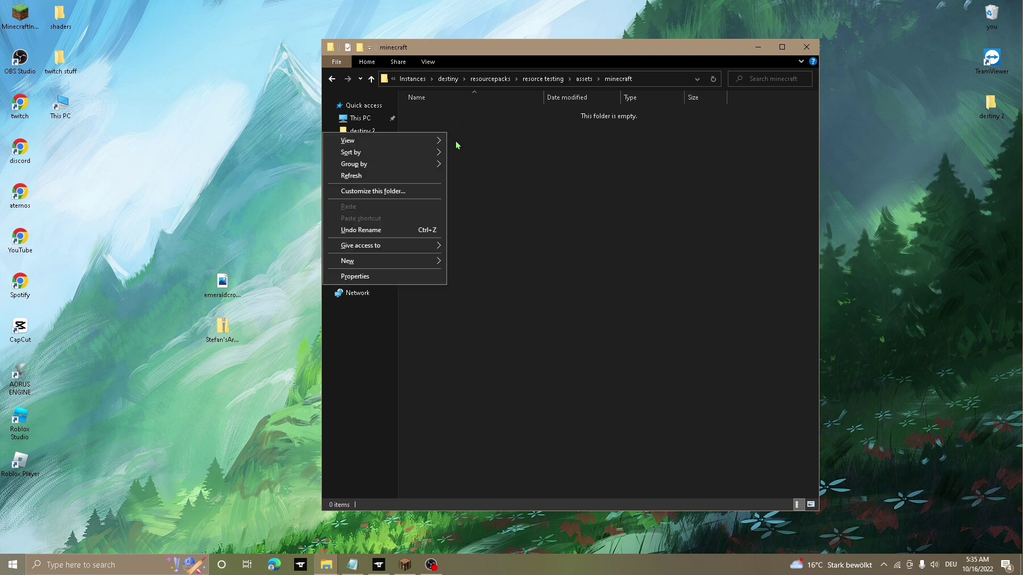
left_click(460, 262)
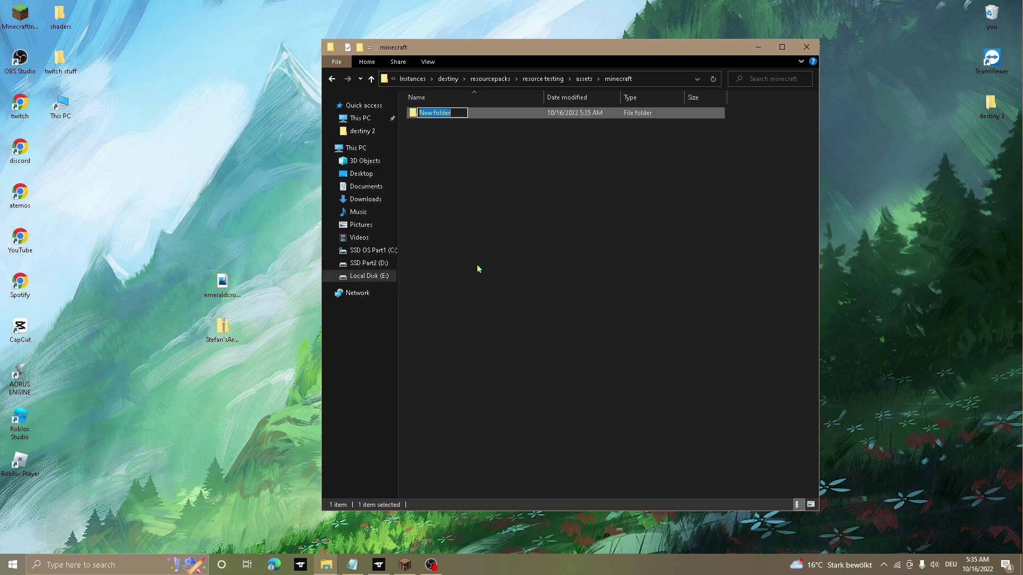
type("opti")
type("fine")
key("Return")
left_click(490, 132)
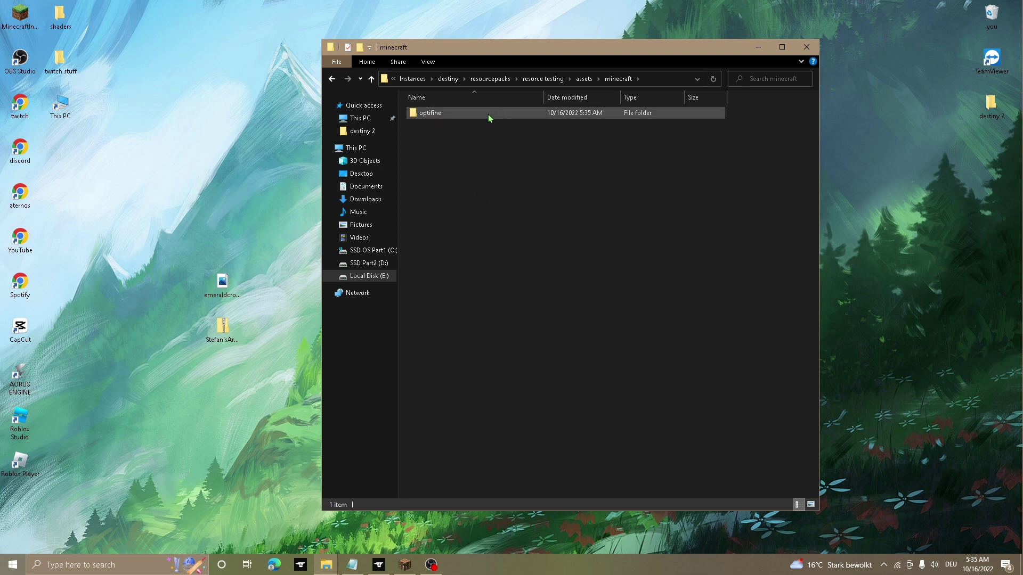
- Add a 'cit' folder inside optifine and a 'testind' folder inside cit
double_click(488, 113)
right_click(487, 154)
mouse_move(421, 281)
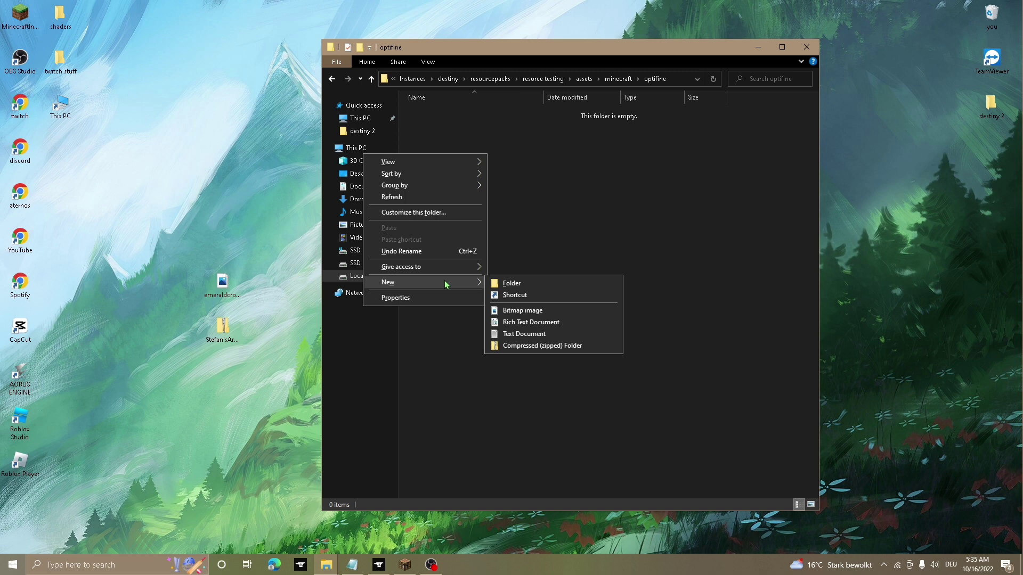
left_click(505, 286)
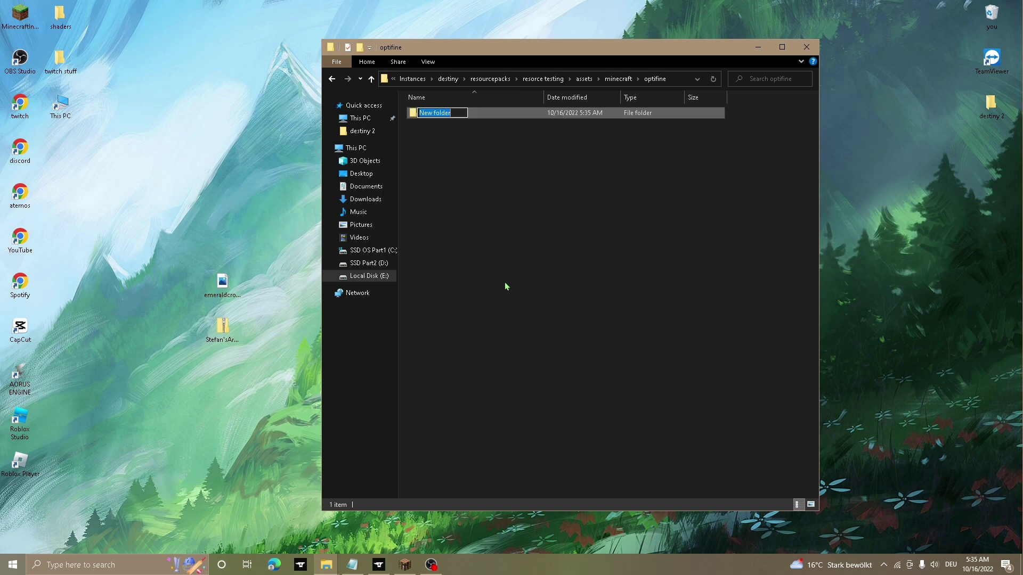
type("ci")
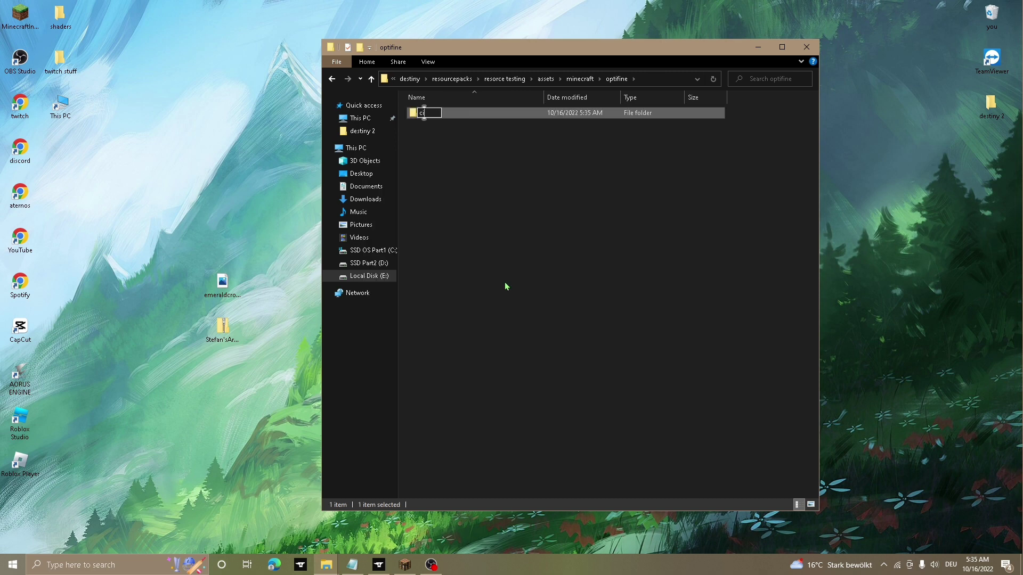
type("t")
key("Return")
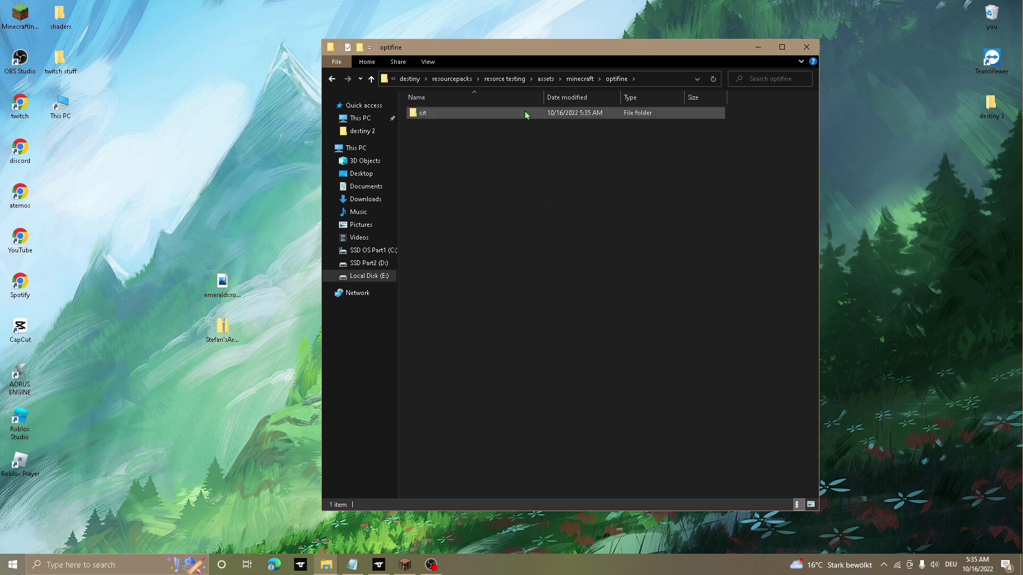
double_click(524, 112)
right_click(495, 163)
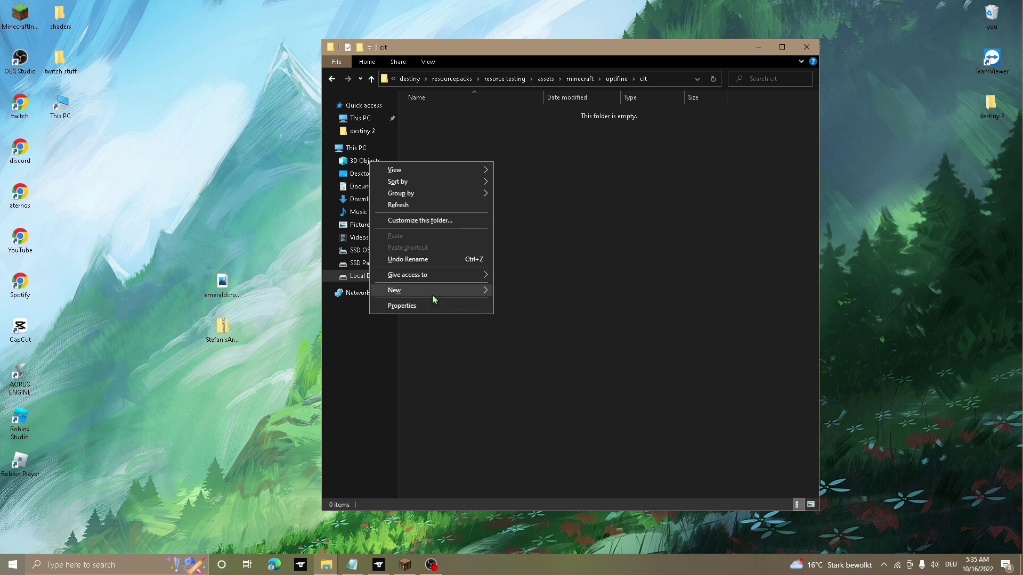
mouse_move(395, 291)
left_click(515, 291)
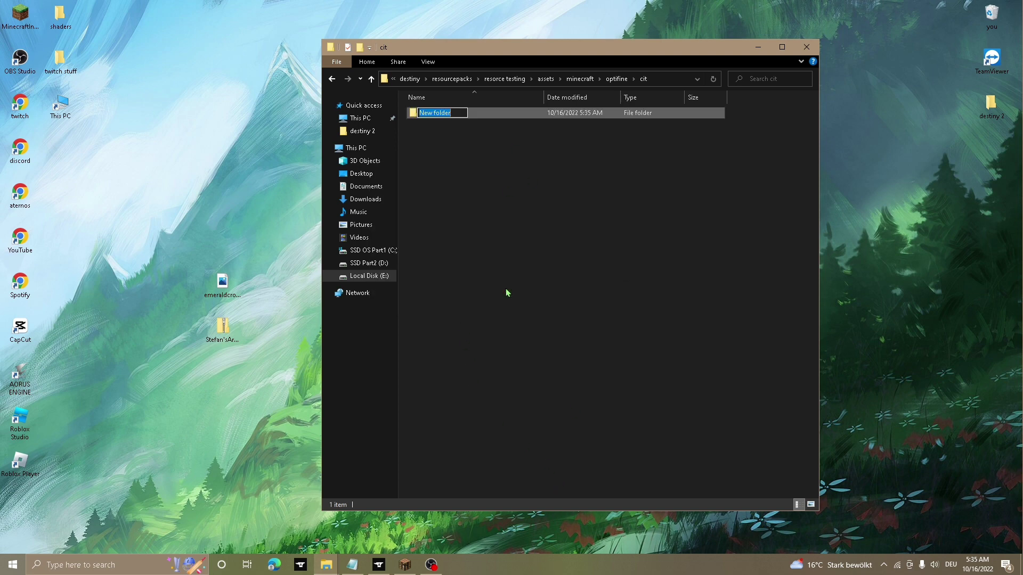
key("BackSpace")
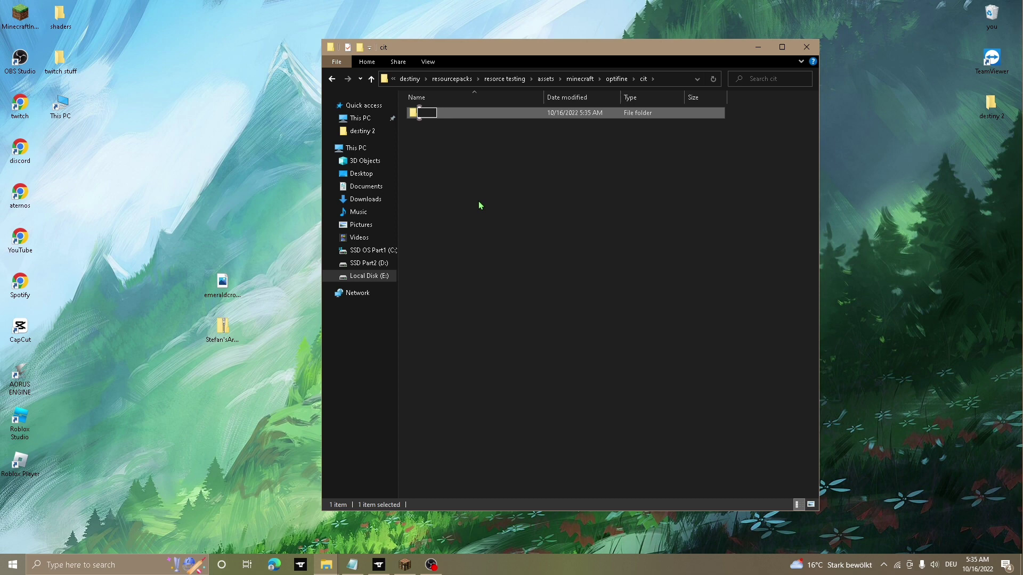
type("test")
type("ind")
left_click(480, 205)
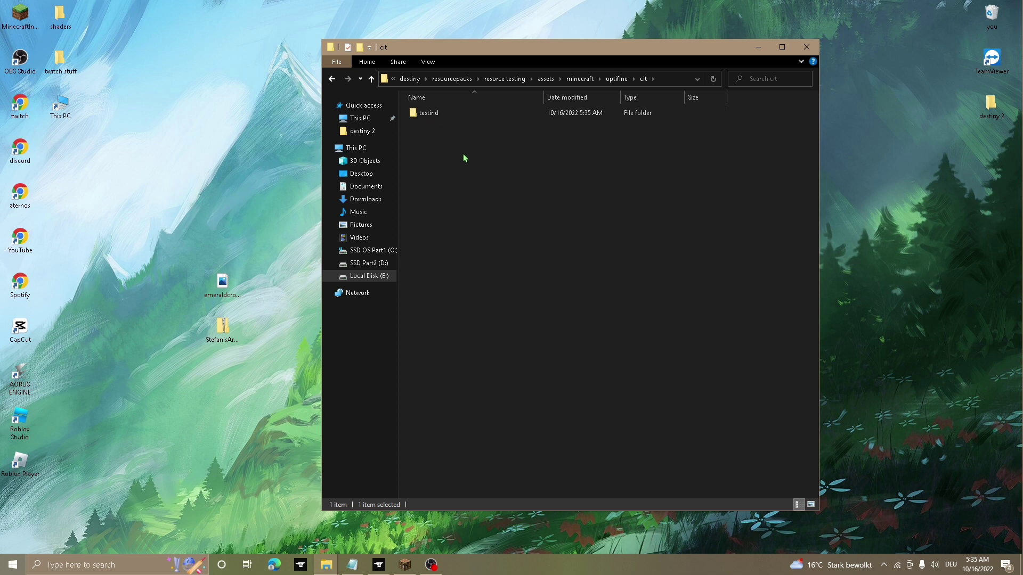
- Open the empty 'testind' folder at the end of the cit path
double_click(466, 116)
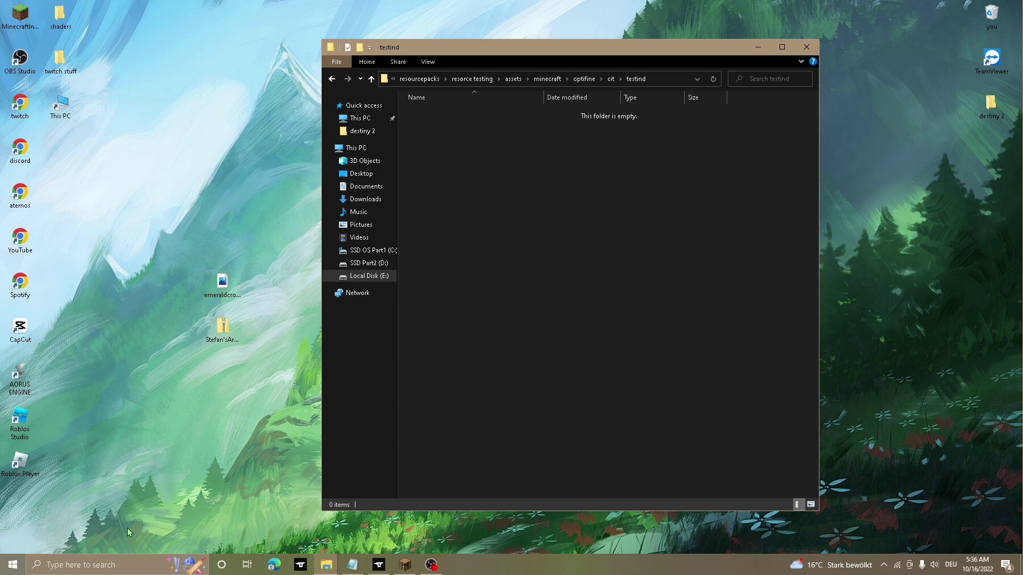
- Browse Nova Skin's default item textures and start searching them for 'sword'
left_click(85, 567)
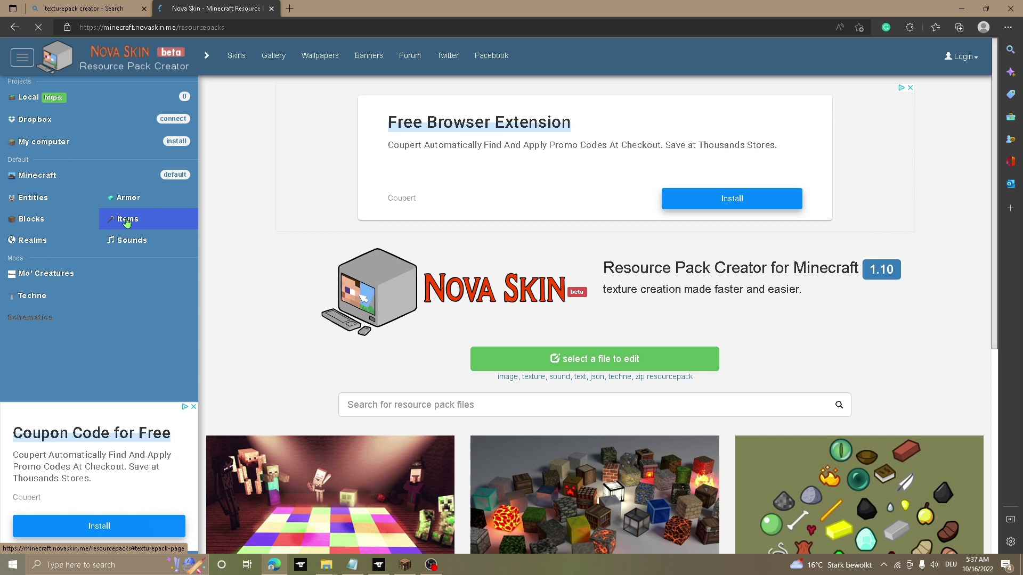
left_click(127, 221)
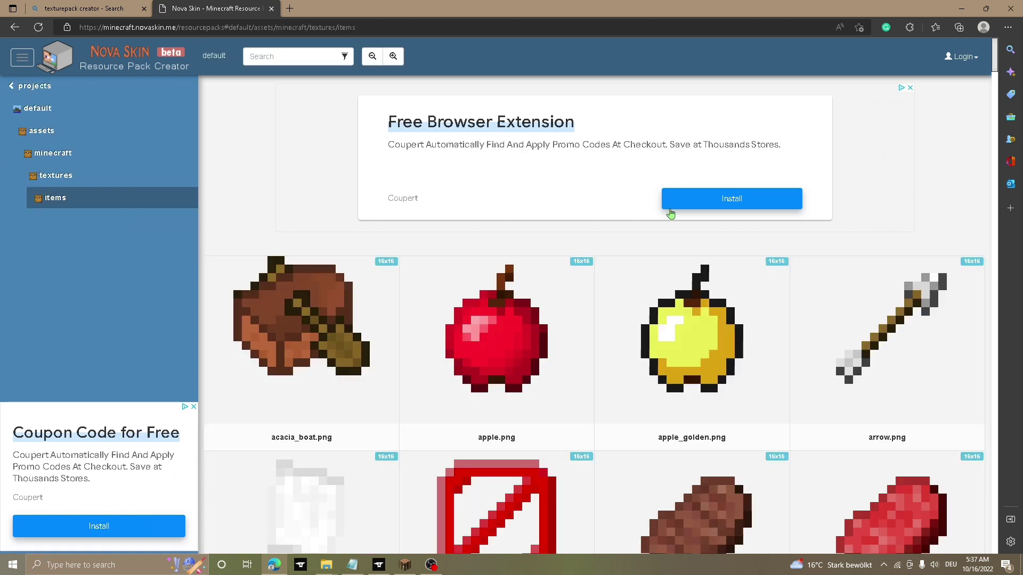
left_click(293, 55)
type("swo")
type("rd")
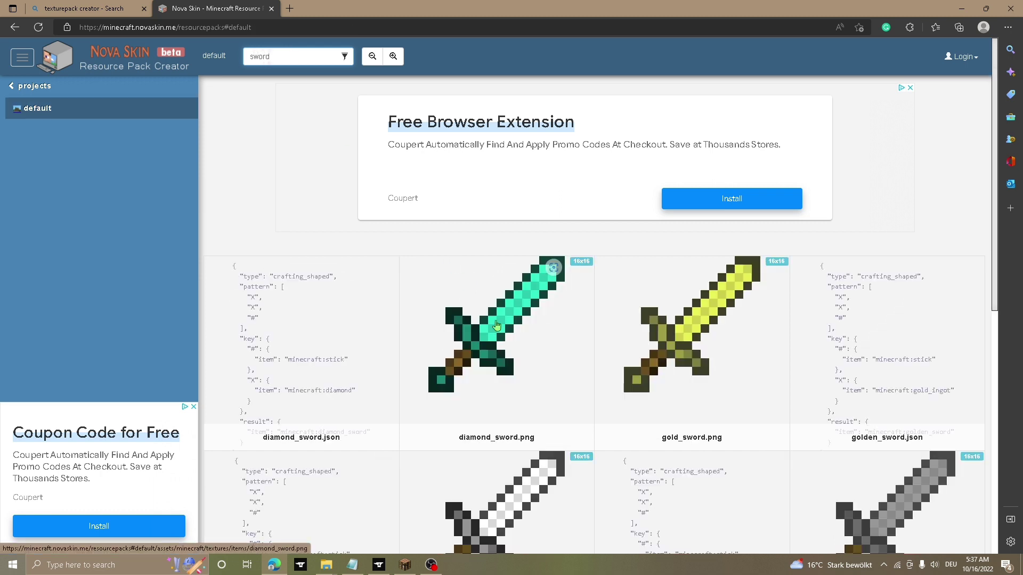
- Open diamond_sword.png, resize it to 32x32, and show its download preview
left_click(497, 295)
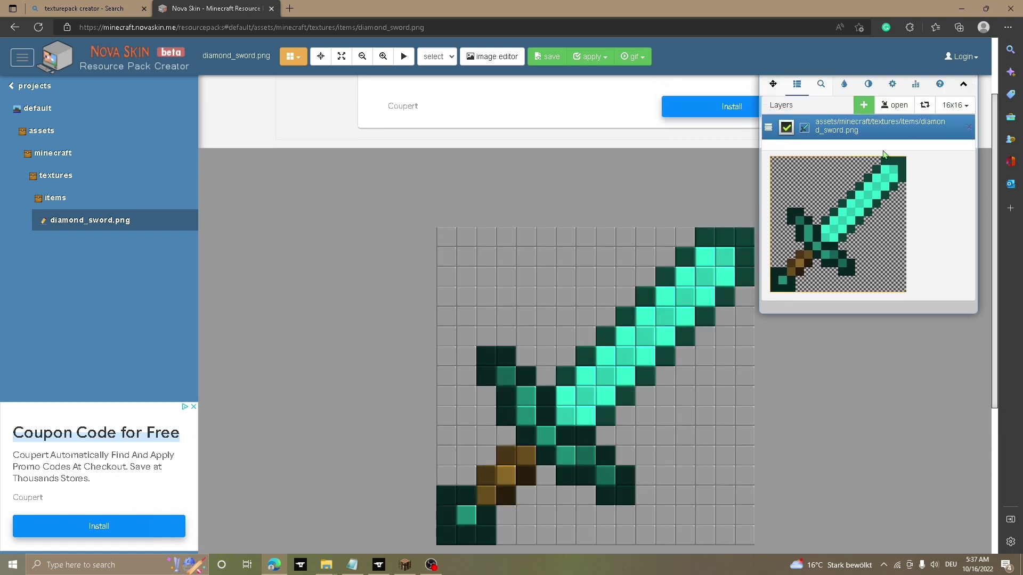
left_click(956, 107)
left_click(956, 142)
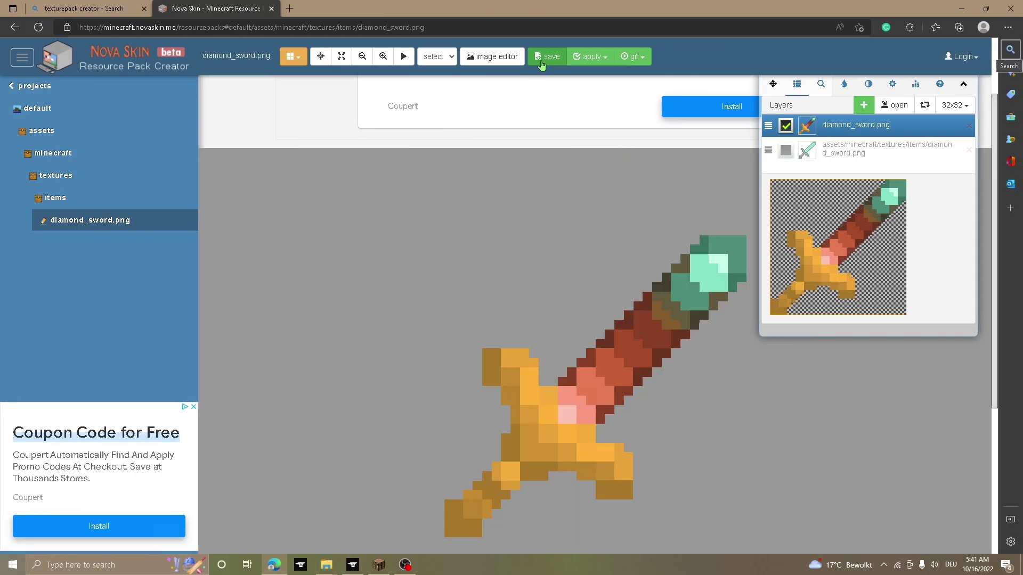
left_click(545, 57)
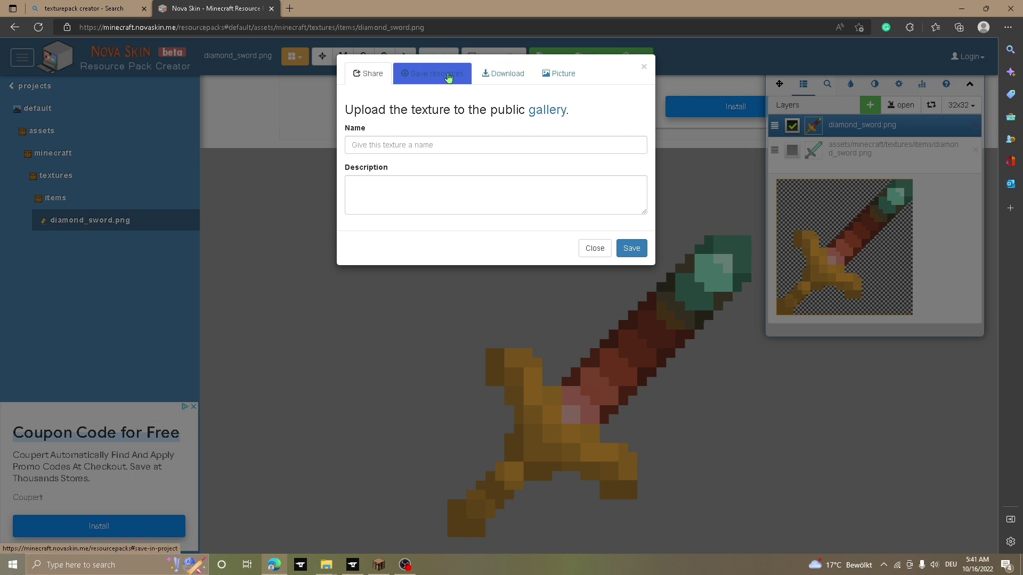
left_click(502, 73)
- Save the sword preview image as a PNG named diamond_sword
right_click(461, 181)
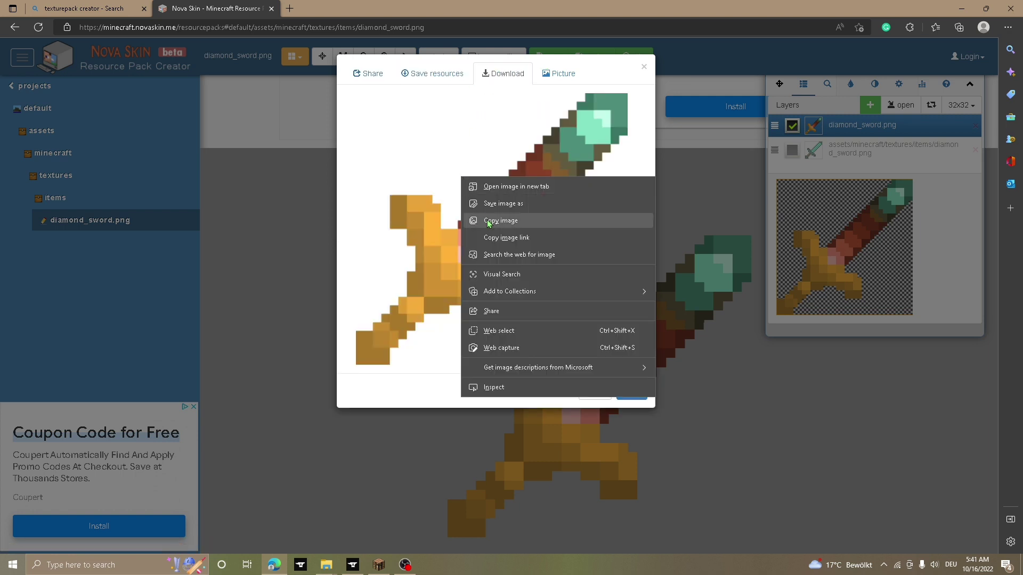
left_click(504, 204)
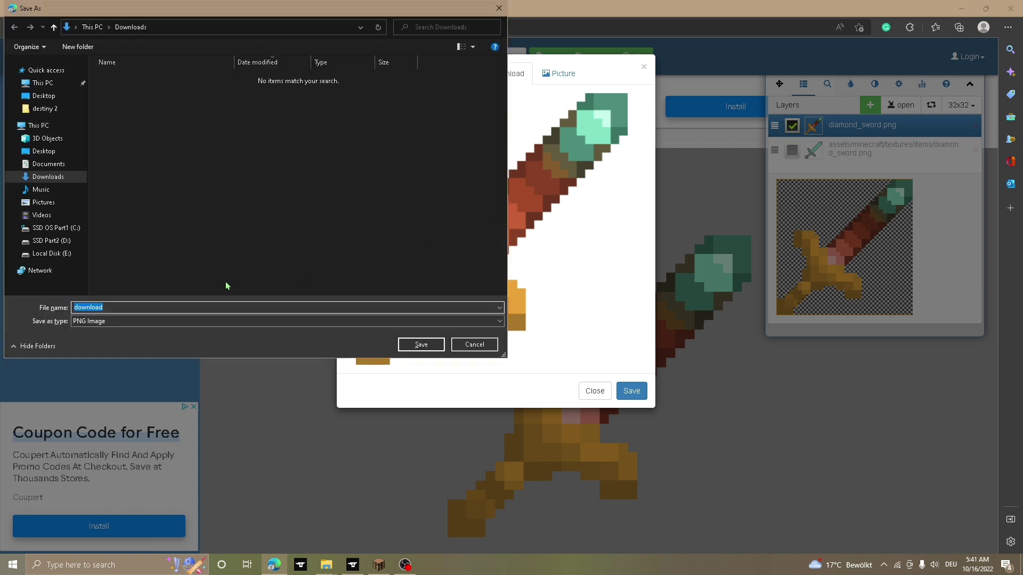
key("BackSpace")
type("diam")
type("ond_")
type("sw")
type("ord")
left_click(422, 345)
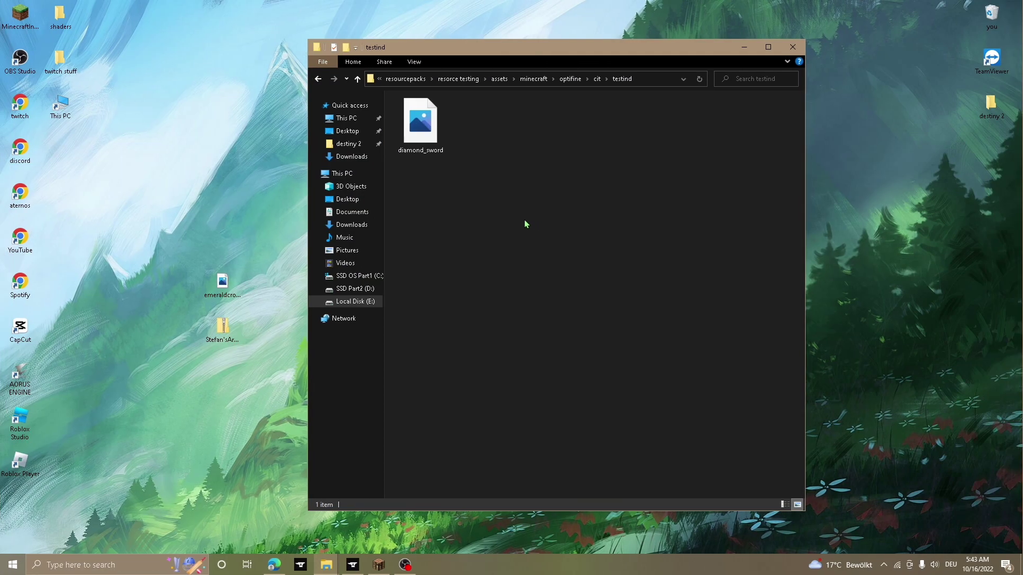
- Select the diamond_sword image in the testind folder
left_click_drag(420, 122, 452, 152)
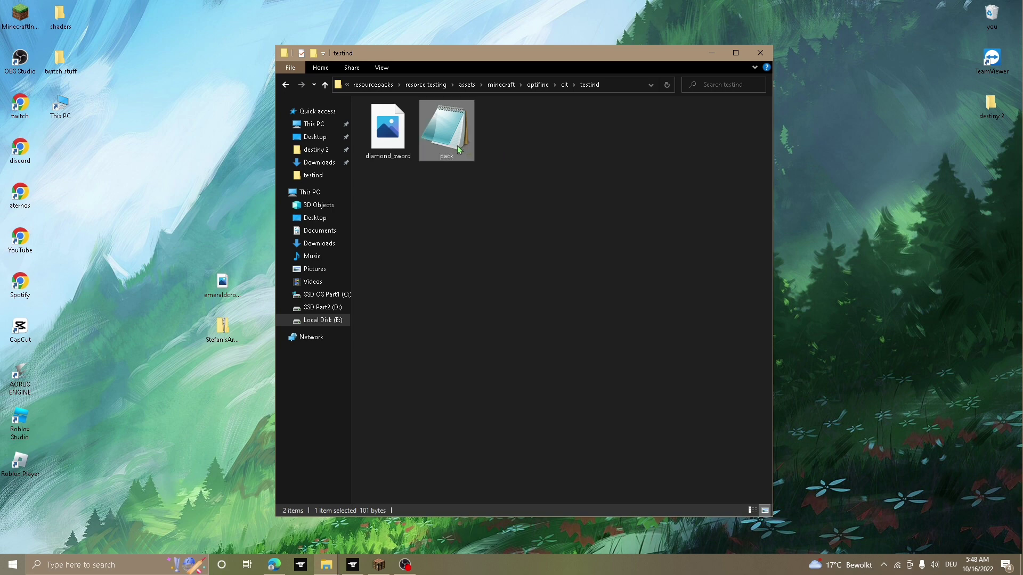
- Review the 'copper sword' rule for diamond and netherite swords, then save and close it
double_click(460, 149)
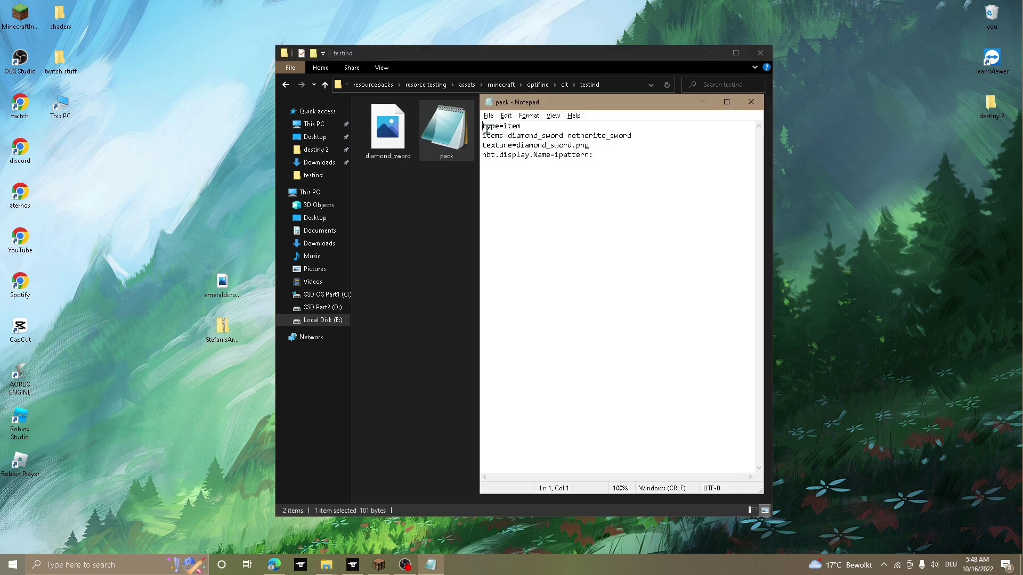
mouse_move(483, 126)
left_mouse_down()
mouse_move(521, 126)
mouse_move(513, 155)
mouse_move(525, 126)
mouse_move(525, 154)
mouse_move(641, 134)
left_mouse_up()
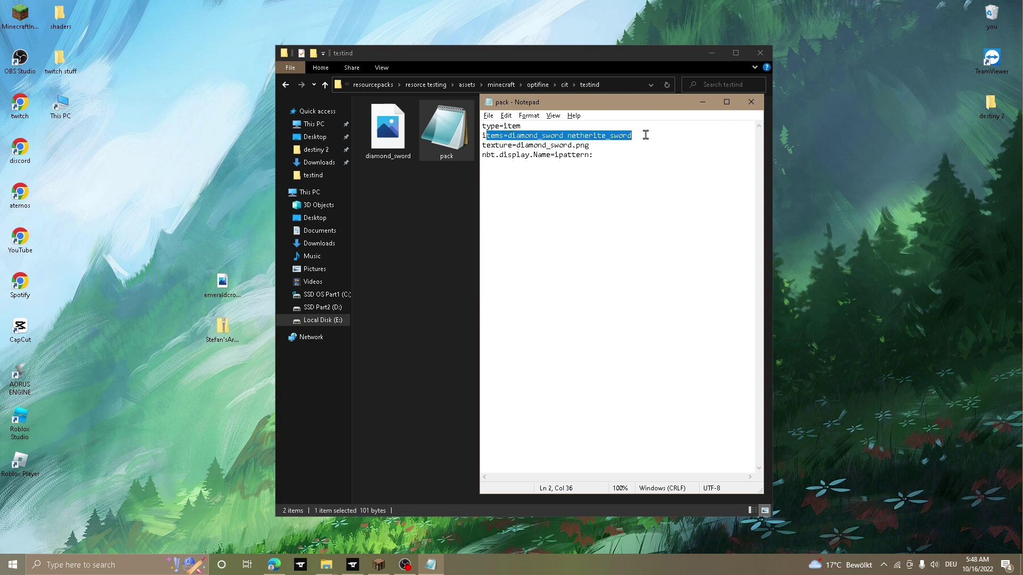
left_click(628, 201)
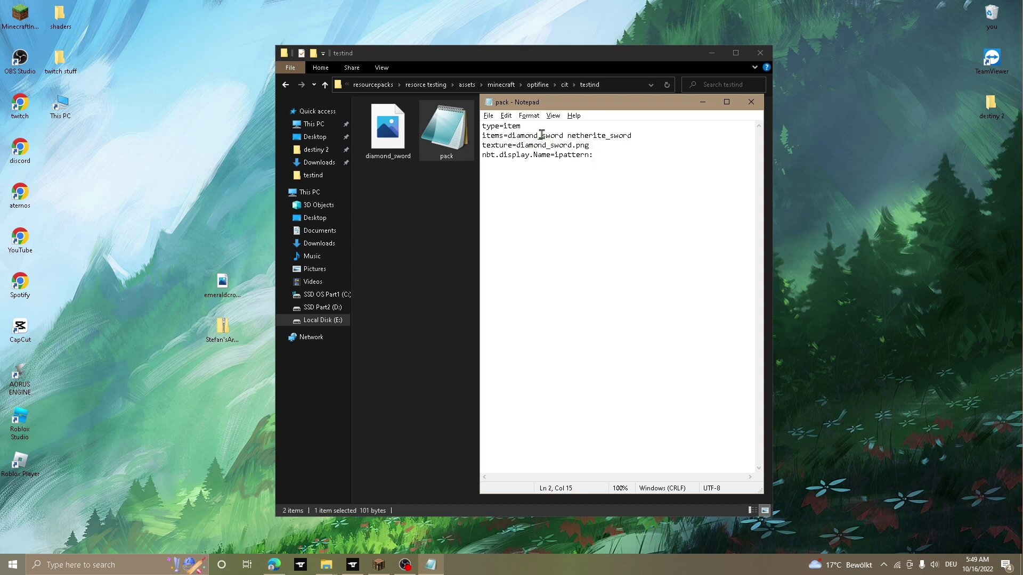
left_click_drag(540, 135, 564, 135)
left_click(595, 207)
mouse_move(564, 136)
left_mouse_down()
mouse_move(520, 136)
mouse_move(541, 136)
left_mouse_up()
left_click_drag(631, 136, 611, 137)
left_click(611, 162)
type("copper sword")
left_click(751, 102)
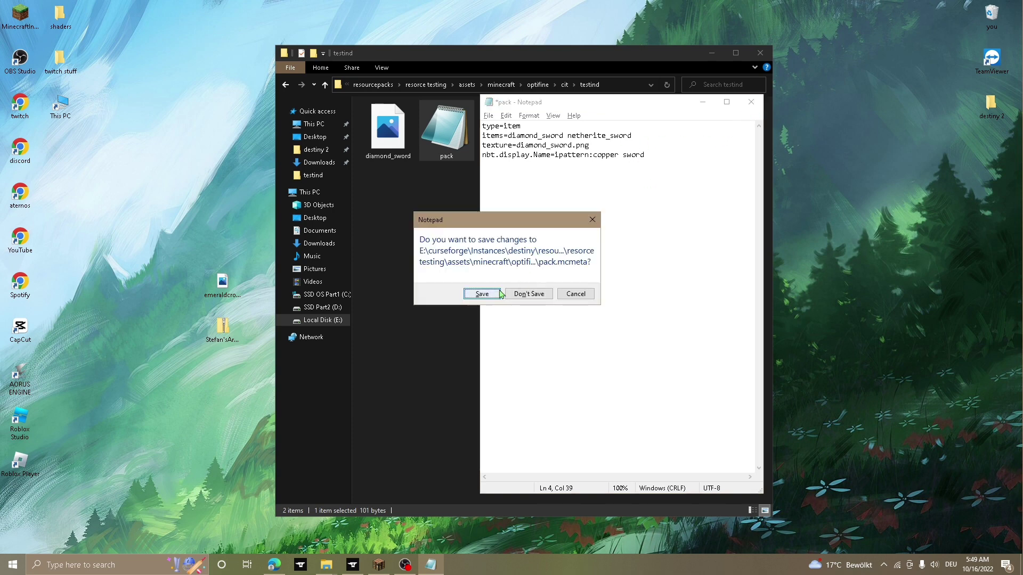
left_click(483, 295)
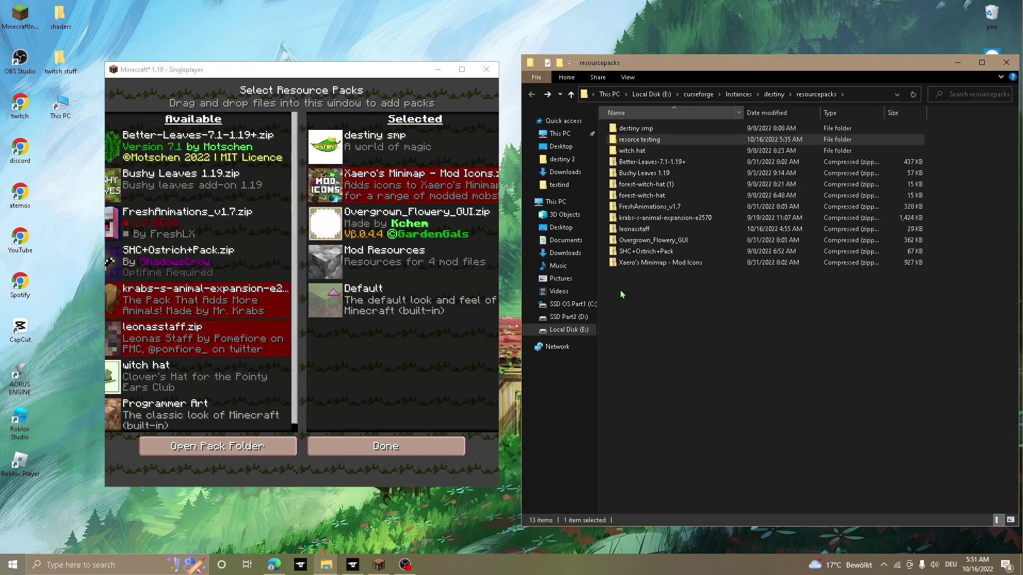
- Copy pack.mcmeta and pack.png from the destiny smp folder
double_click(643, 195)
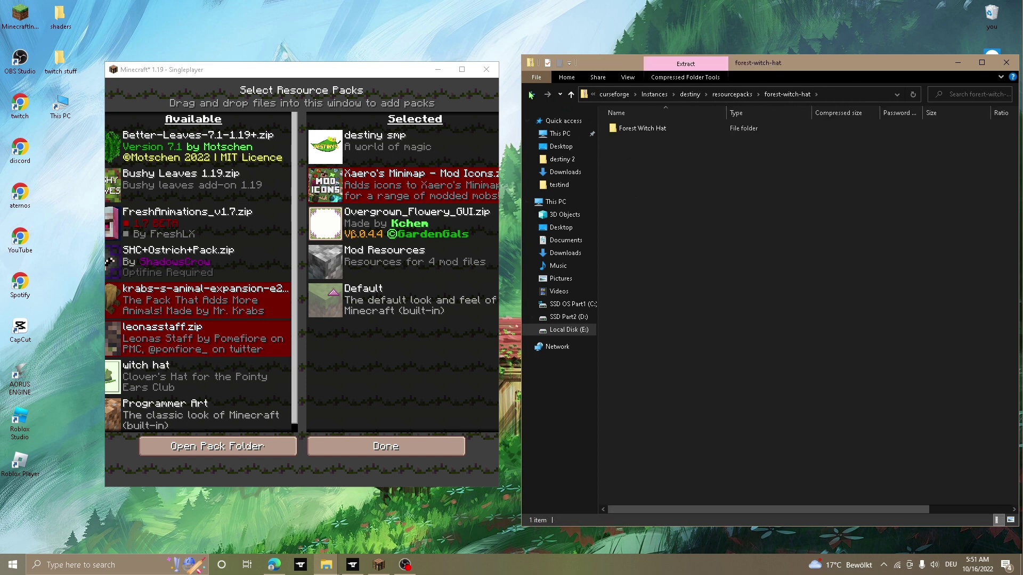
left_click(530, 95)
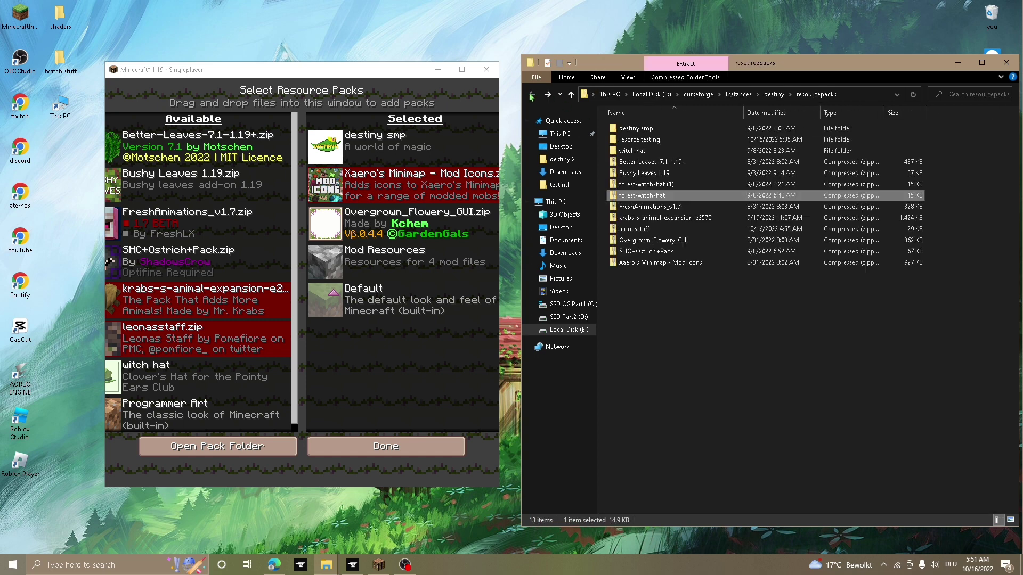
double_click(635, 128)
left_click_drag(621, 150, 628, 138)
left_click(631, 140, "ctrl")
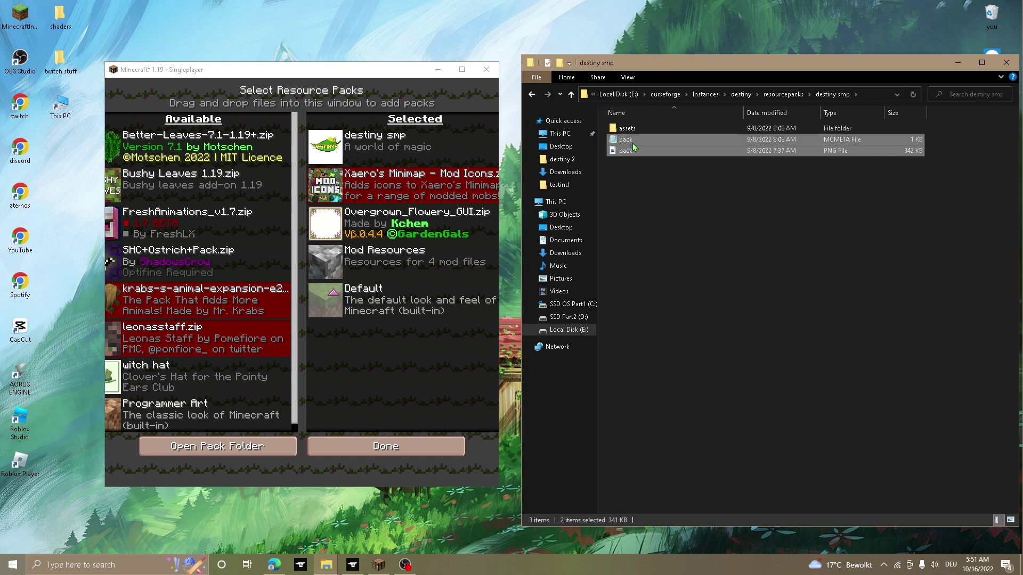
right_click(632, 146)
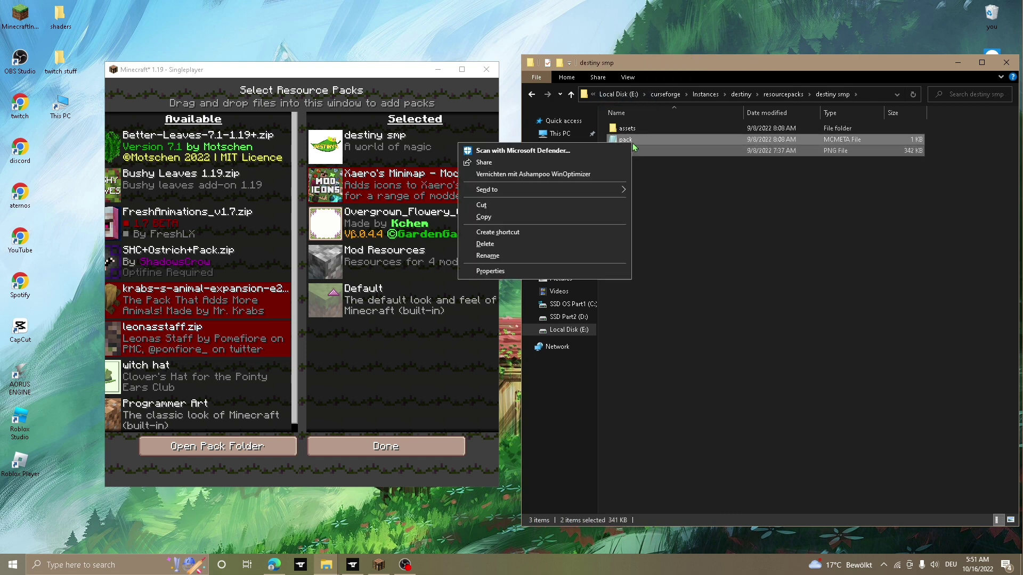
left_click(496, 219)
- Paste the two pack files into the 'resorce testing' folder
left_click(532, 94)
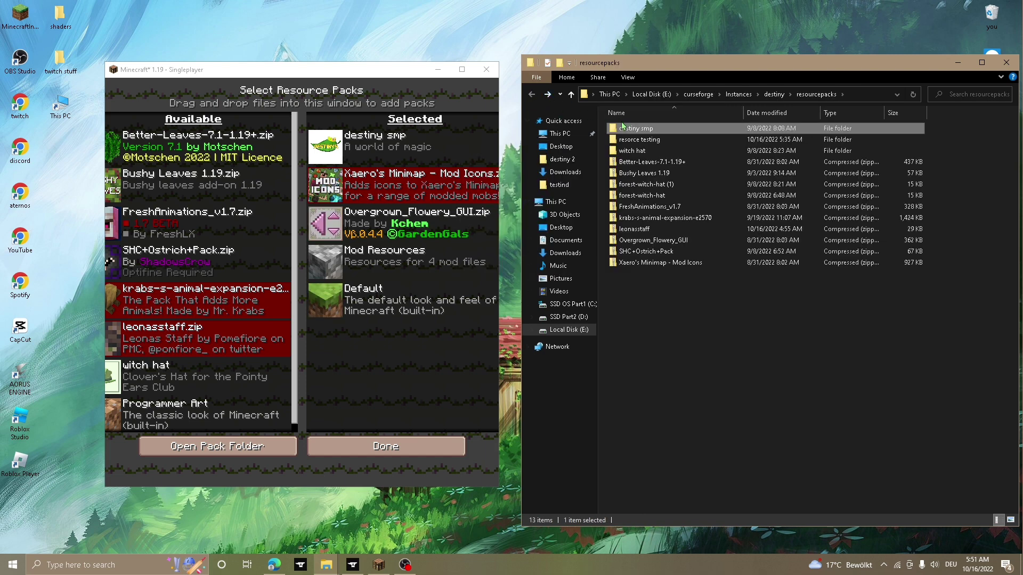
double_click(640, 141)
right_click(638, 182)
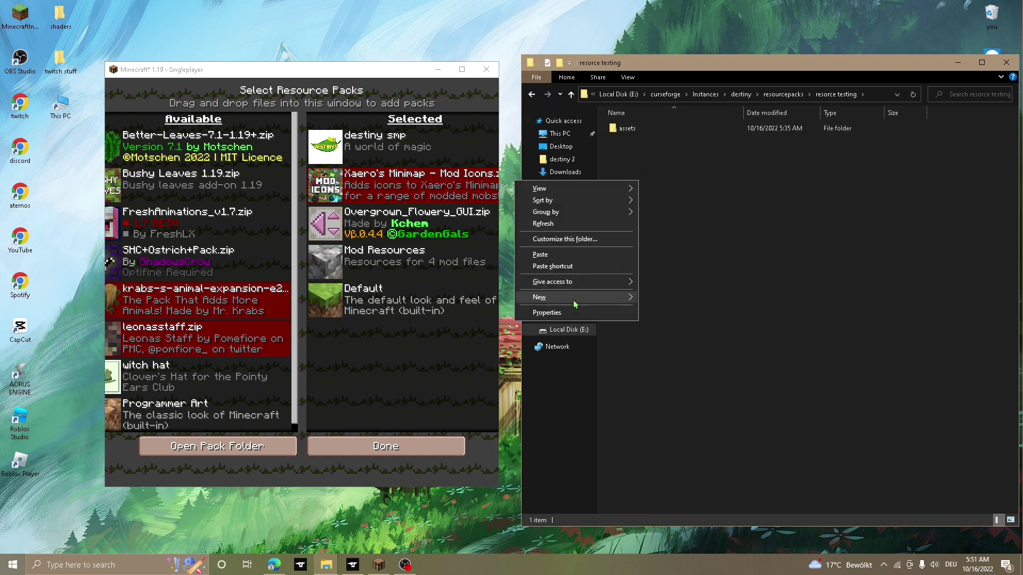
left_click(556, 255)
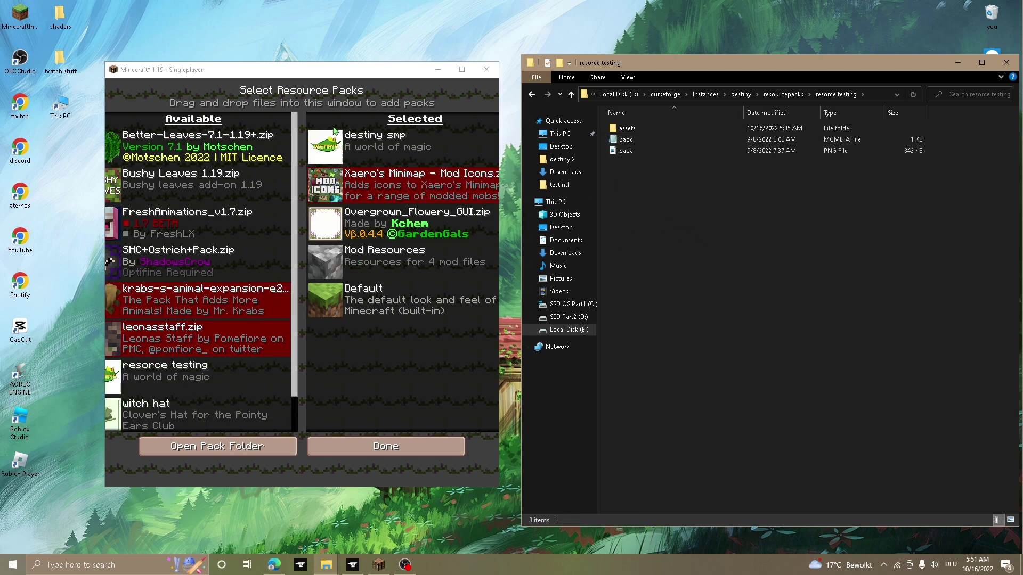
- Enable 'resorce testing' in Minecraft's resource packs and return to the world
left_click(128, 342)
scroll(128, 343, "down", 3)
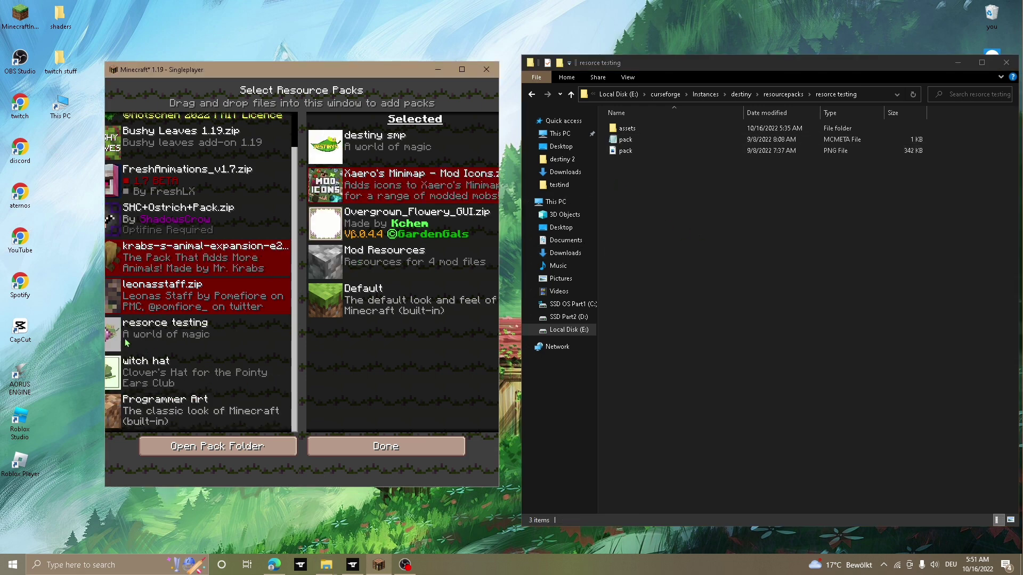
mouse_move(196, 299)
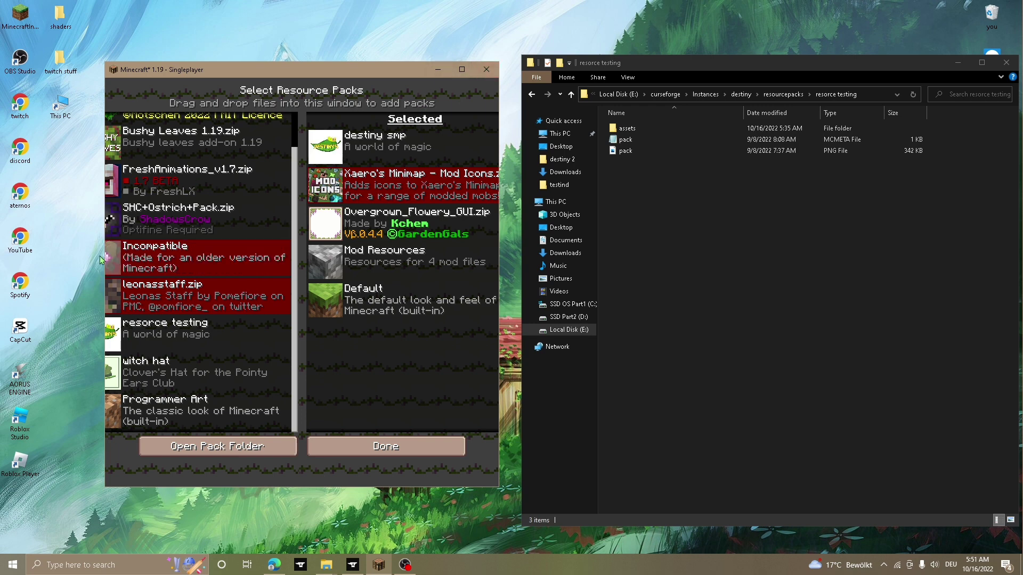
left_click_drag(102, 255, 53, 255)
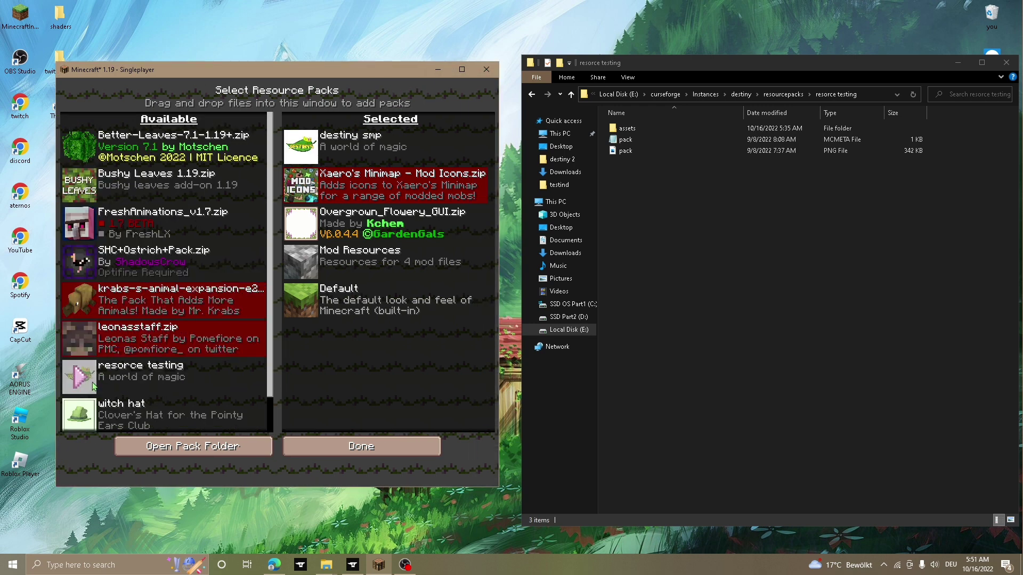
left_click(77, 369)
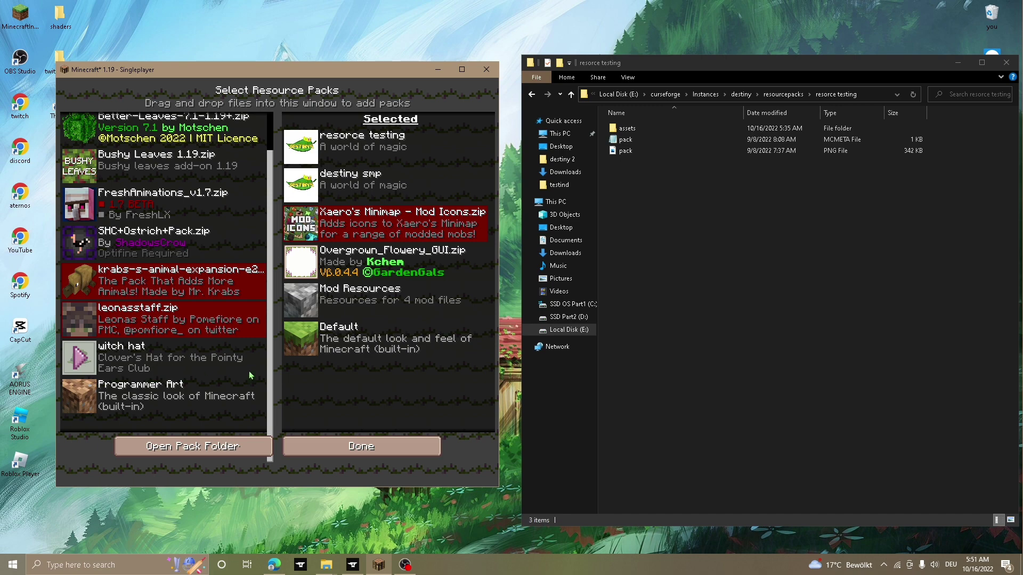
left_click(328, 448)
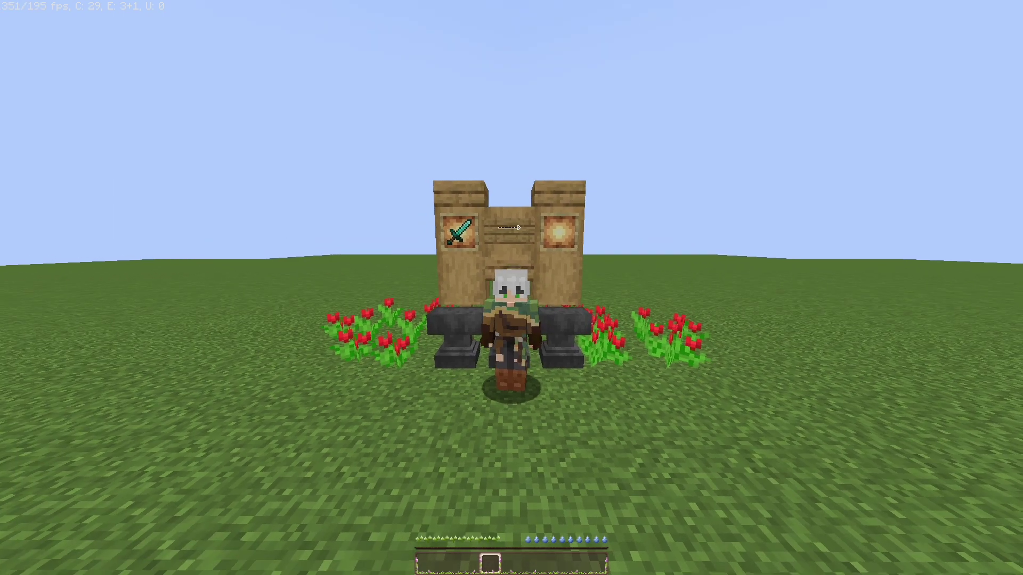
- Switch to first-person view and take the diamond sword out of the item frame
key("F5")
key("w")
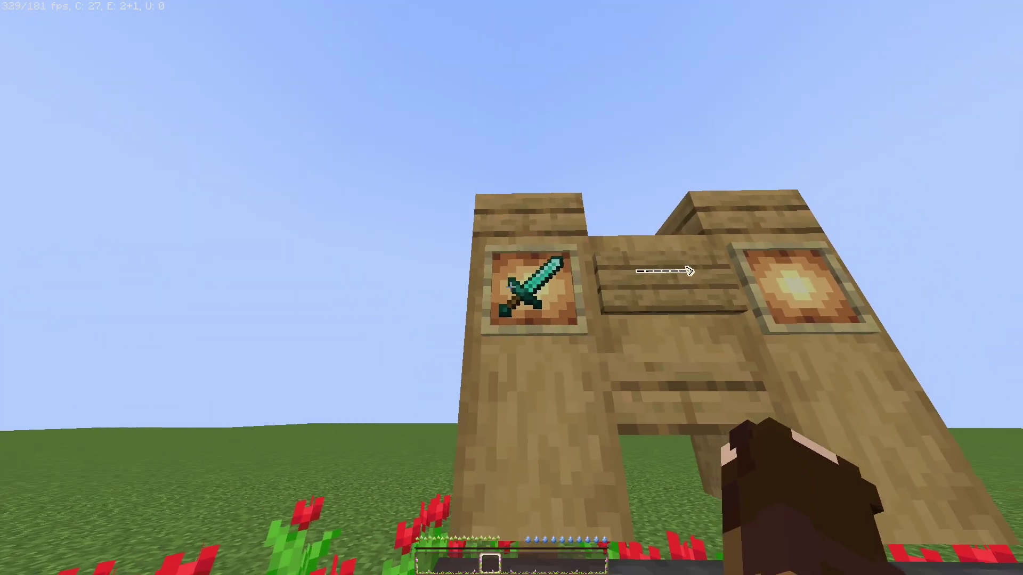
left_click(511, 289)
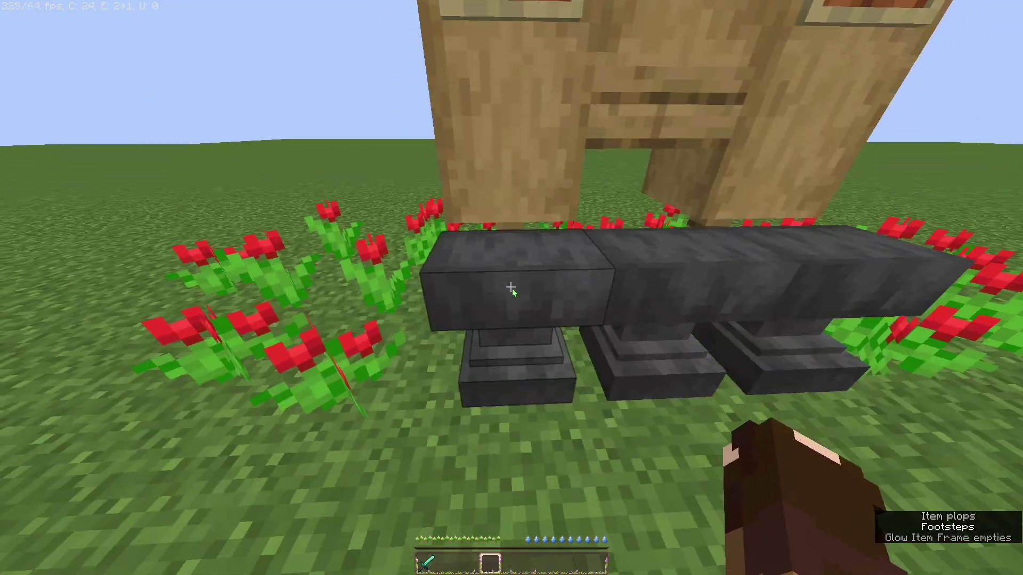
- Place the diamond sword in the anvil and erase its current name
right_click(512, 287)
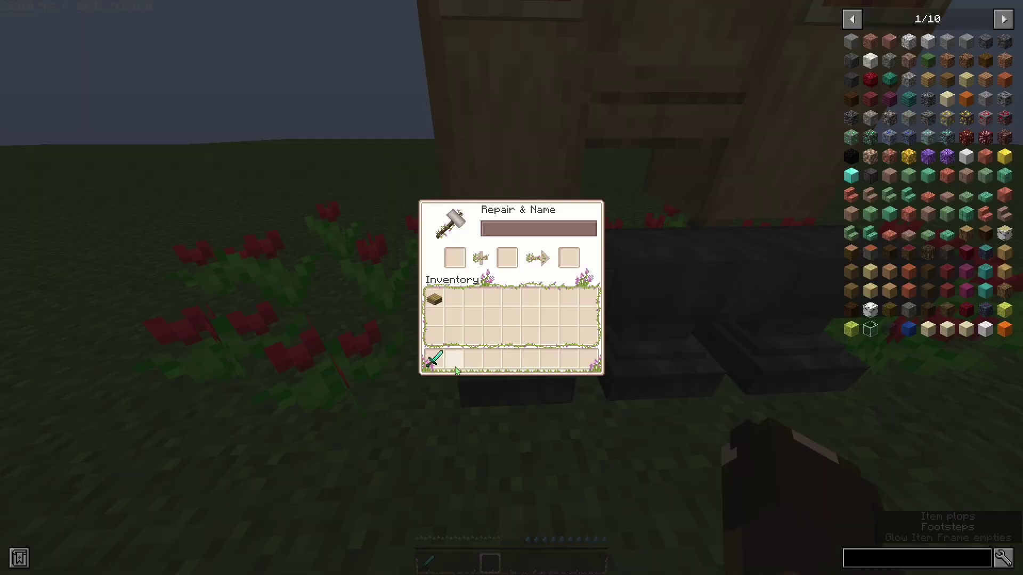
left_click(438, 369, "shift")
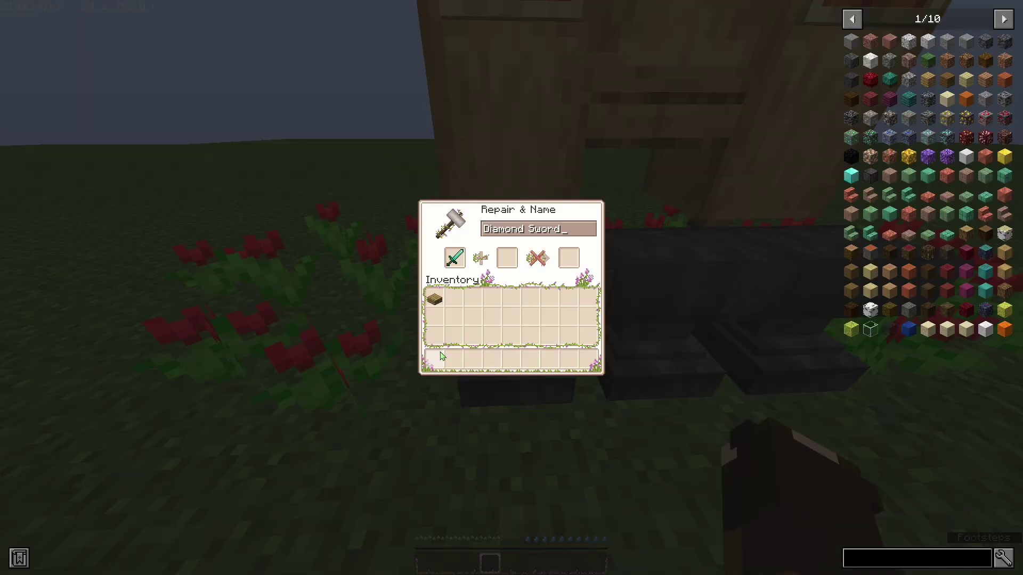
key("BackSpace")
key("BackSpace")
key("BackSpace")
key("BackSpace")
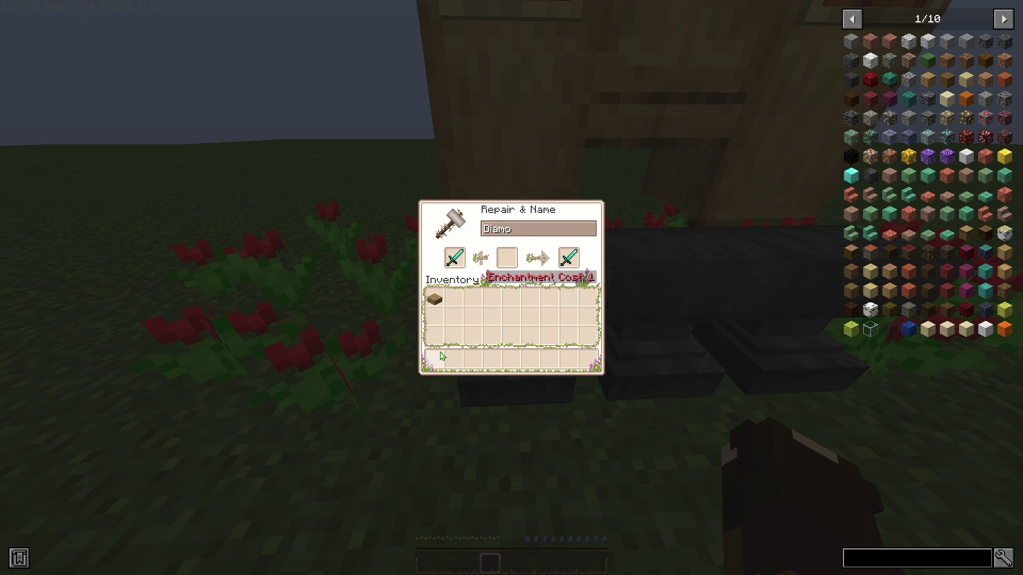
key("BackSpace")
key("BackSpace")
key("BackSpace")
type("d")
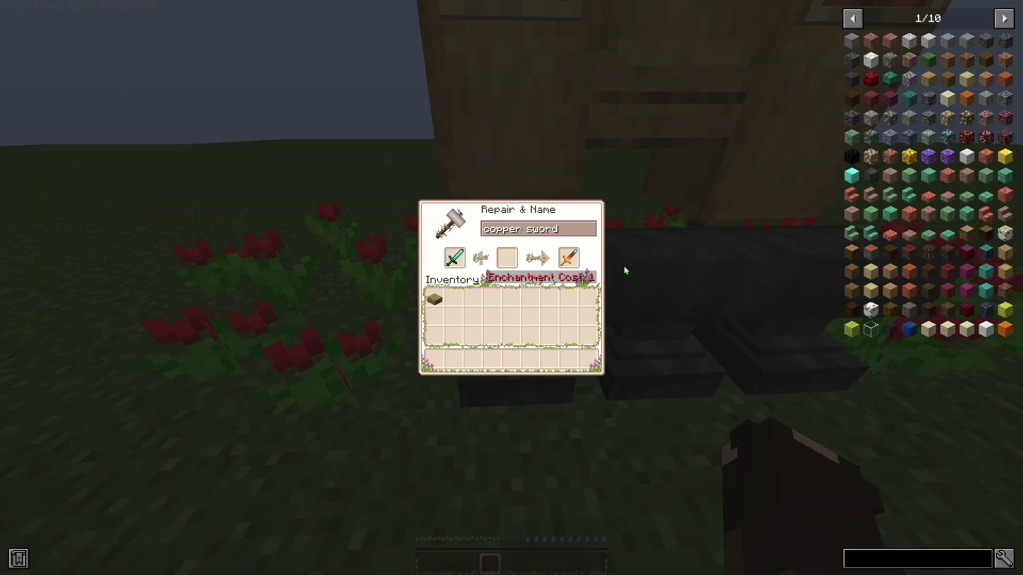
- Reopen the anvil rename screen and clear the sword's name
key("Escape")
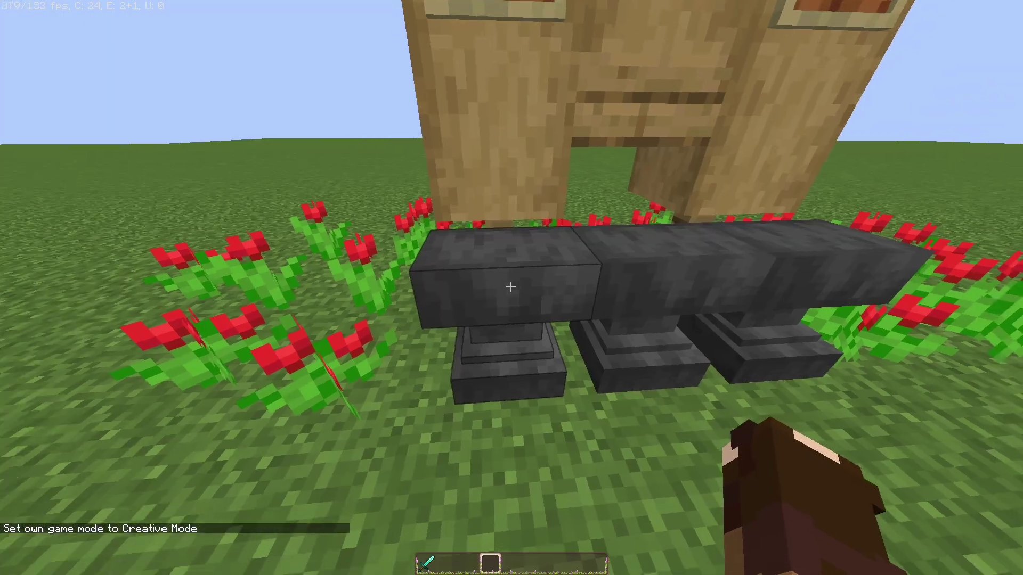
right_click(511, 287)
key("BackSpace")
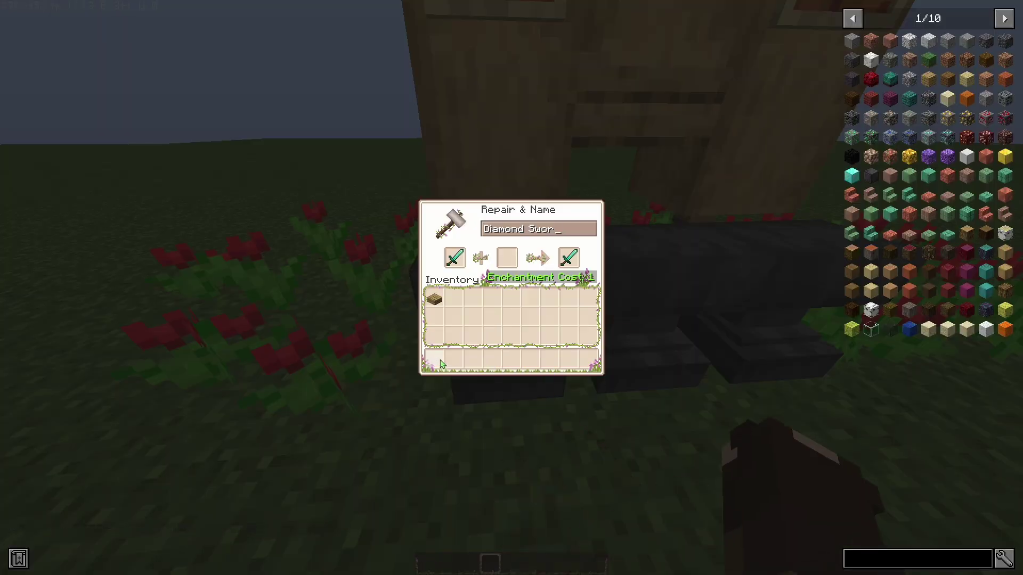
key("BackSpace")
key("BackSpace")
key("BackSpace")
type("d")
- Move the renamed copper sword into the hotbar and view the player from the front
left_click(569, 258)
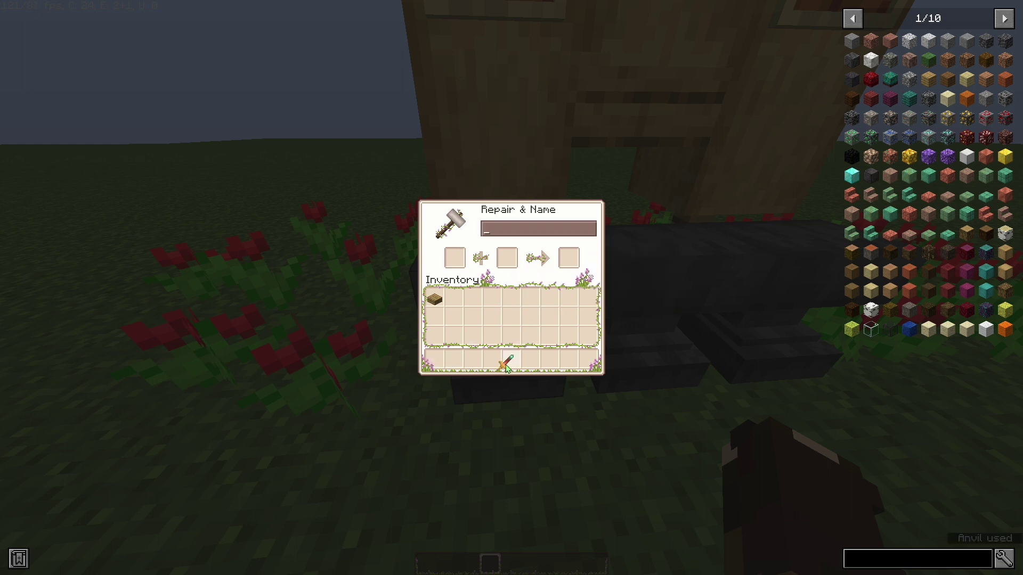
left_click(505, 366)
key("Escape")
key("F5")
key("F5")
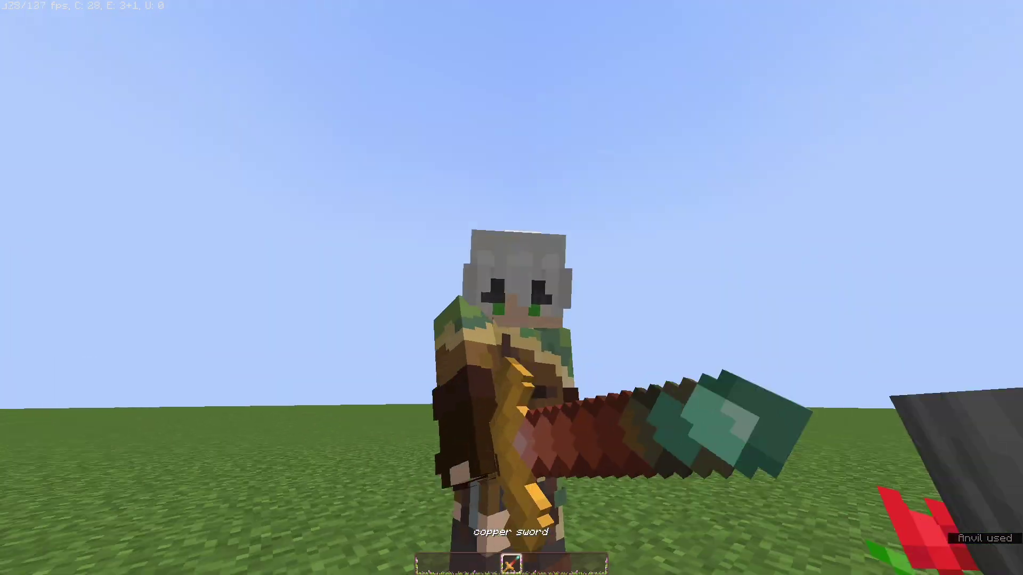